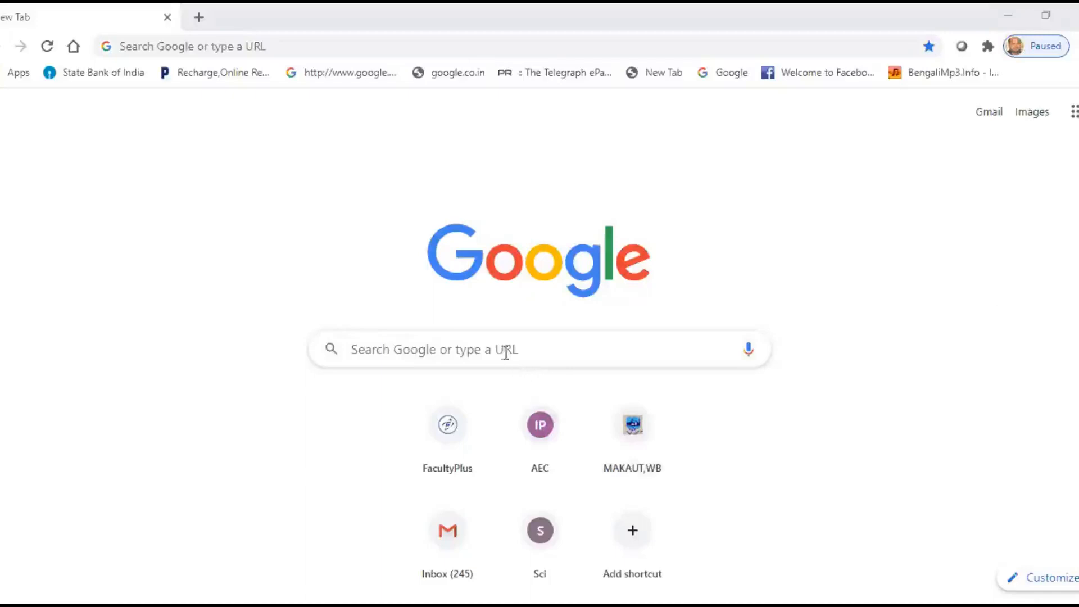
# Search Google for "tinkercad arduino simulator" and open the "Circuits on Tinkercad" result
pyautogui.click(463, 351)
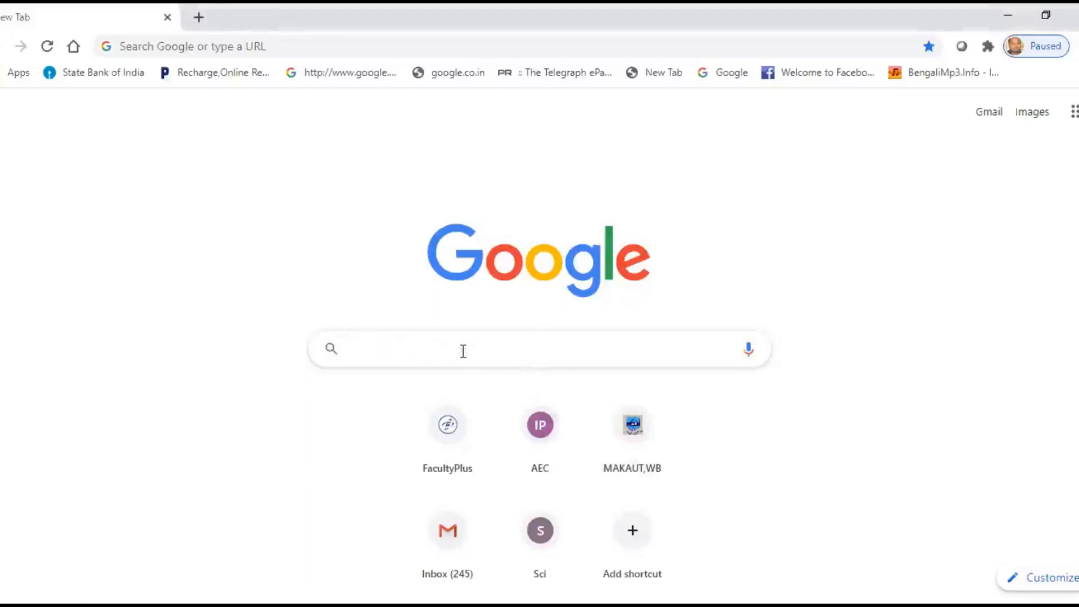
pyautogui.write('tin')
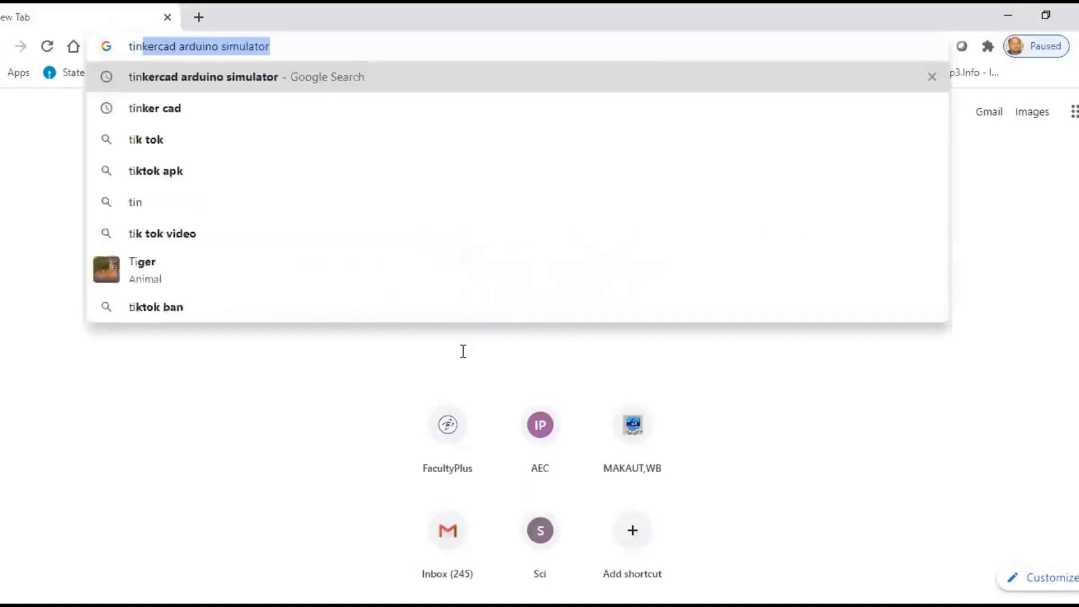
pyautogui.write('kercad')
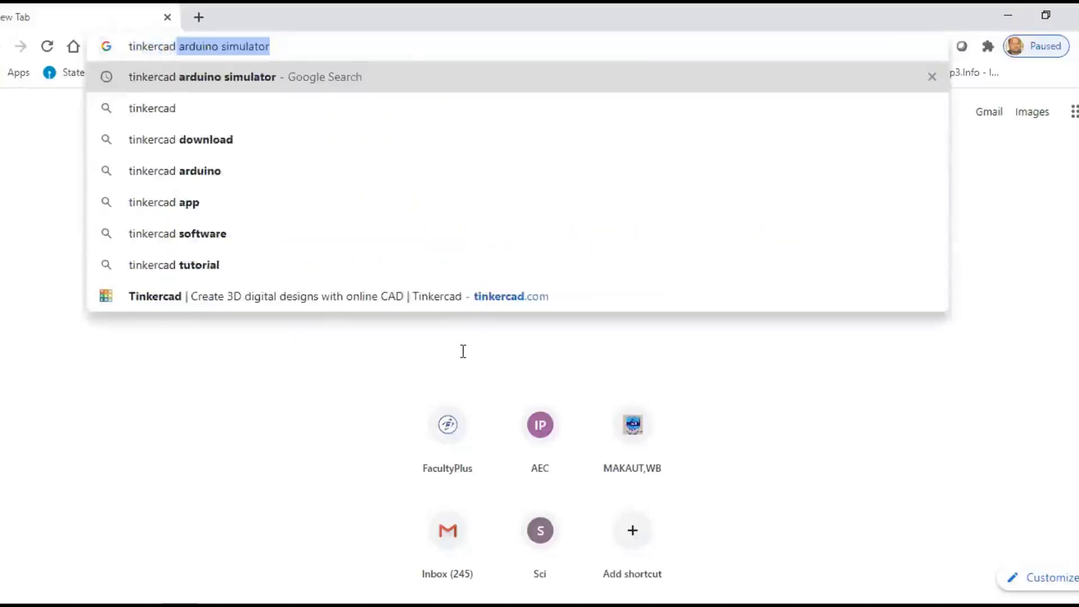
pyautogui.press('Return')
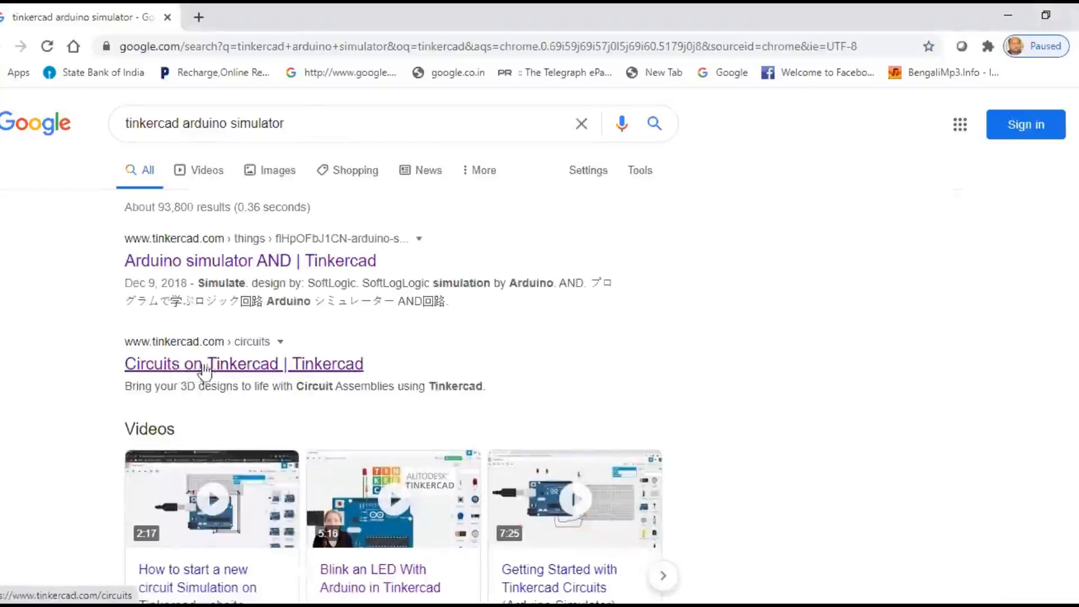
pyautogui.click(246, 371)
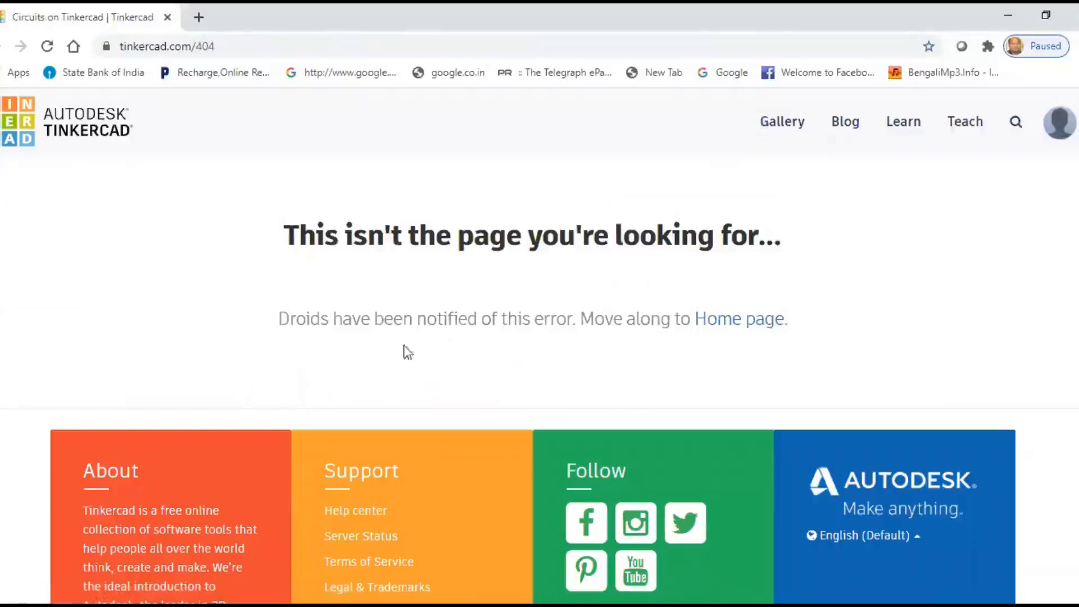
# Go from the error page to the Tinkercad home page and create a new circuit in the Circuits section
pyautogui.scroll(-2, 316, 322)
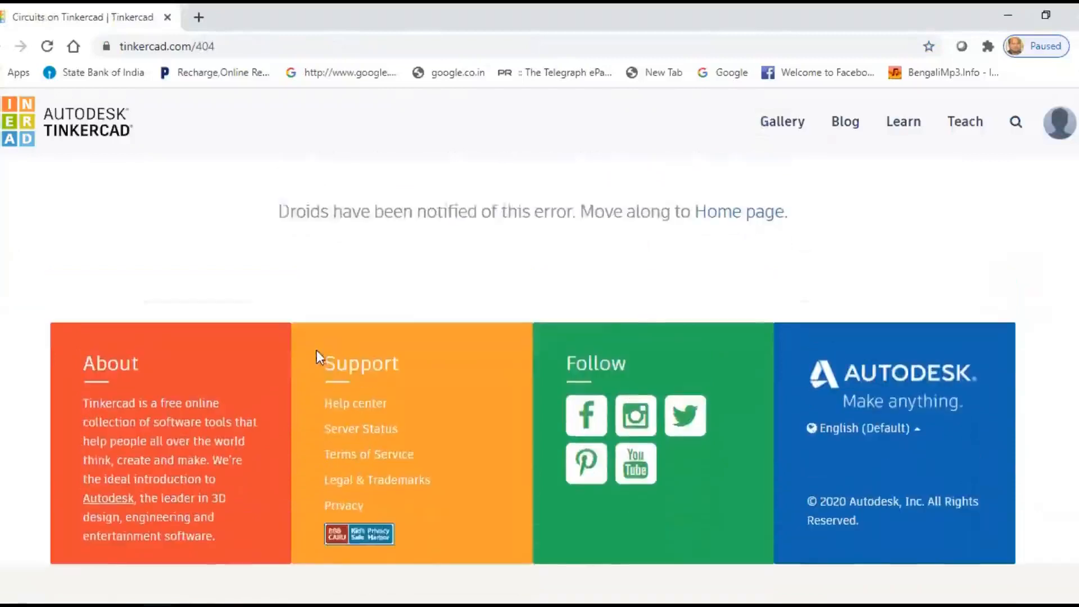
pyautogui.scroll(2, 317, 351)
pyautogui.click(737, 322)
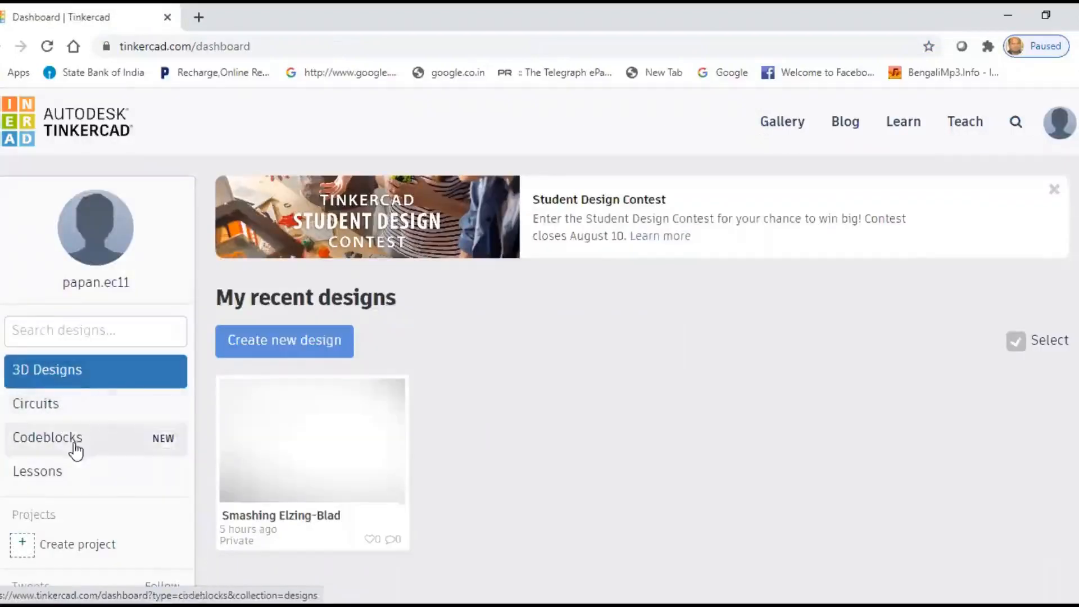
pyautogui.click(49, 412)
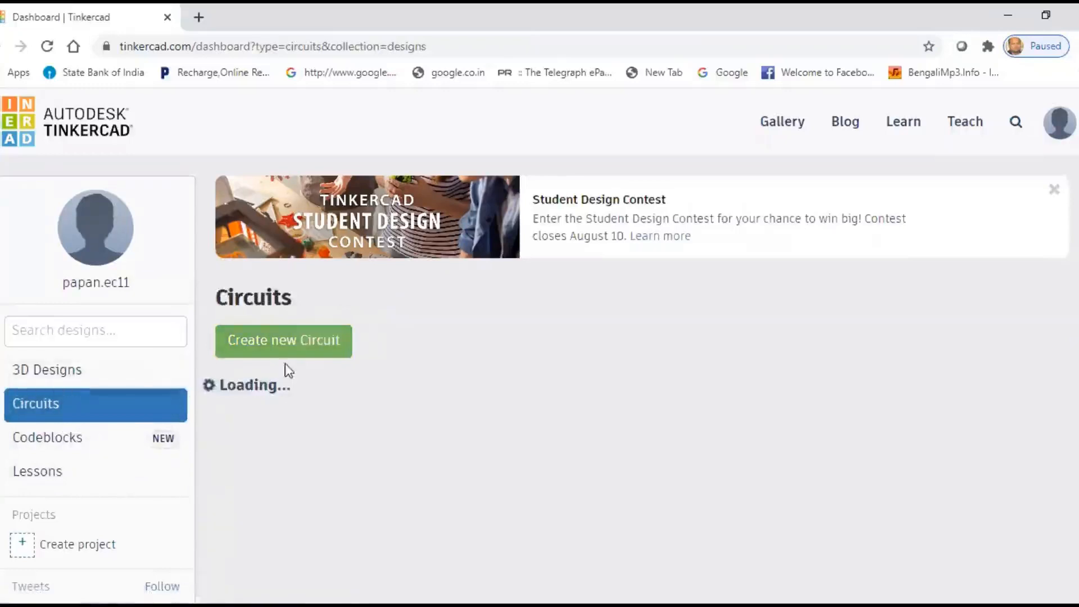
pyautogui.click(277, 349)
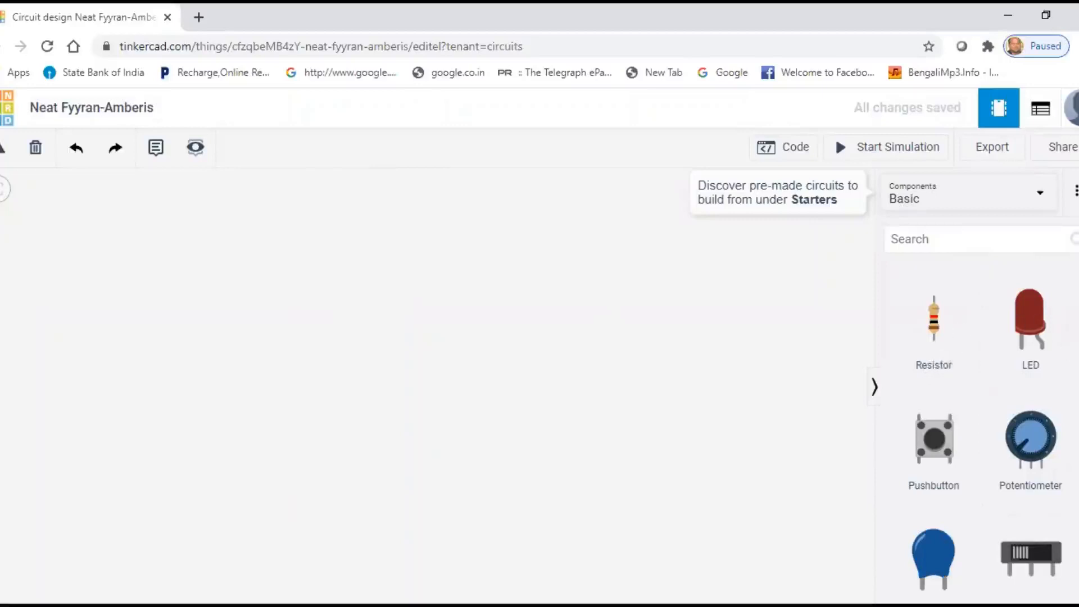
# Look through the Basic components available for building the circuit
pyautogui.scroll(-3, 986, 435)
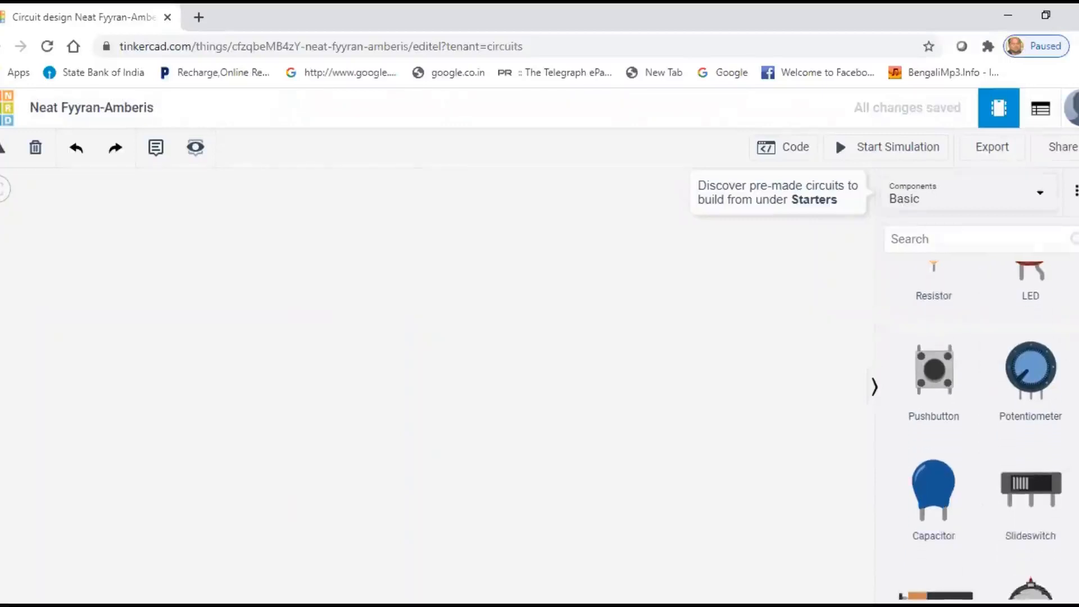
pyautogui.scroll(-3, 978, 433)
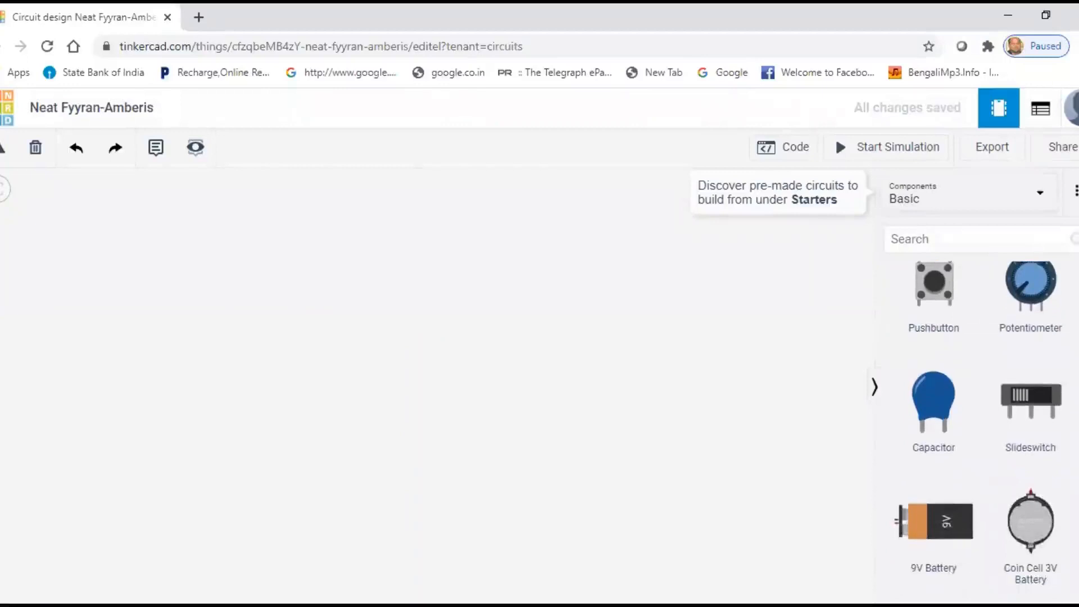
pyautogui.scroll(-8, 981, 433)
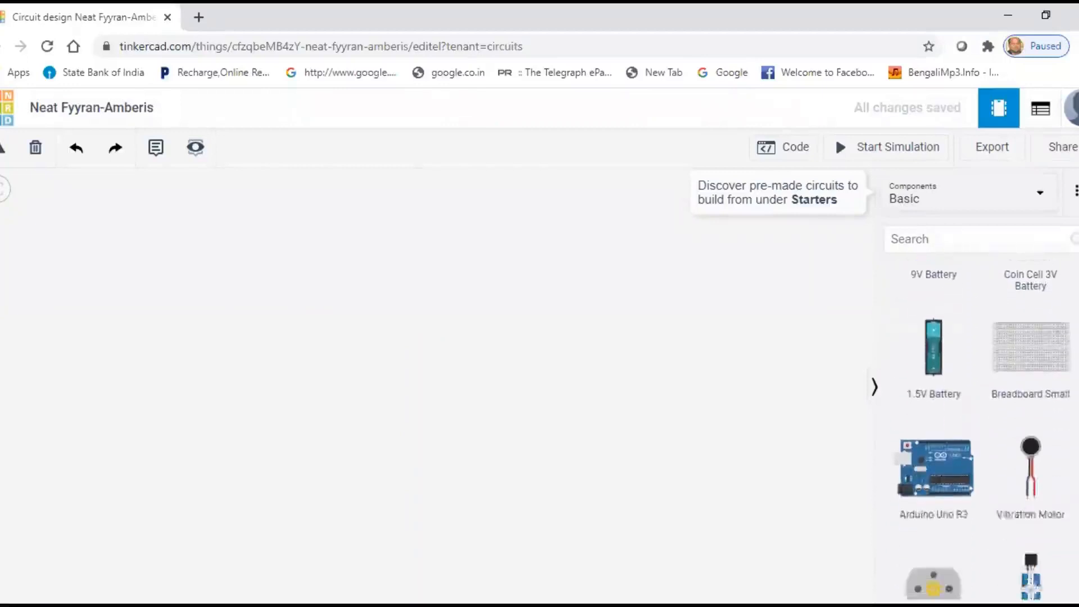
pyautogui.scroll(-3, 1073, 512)
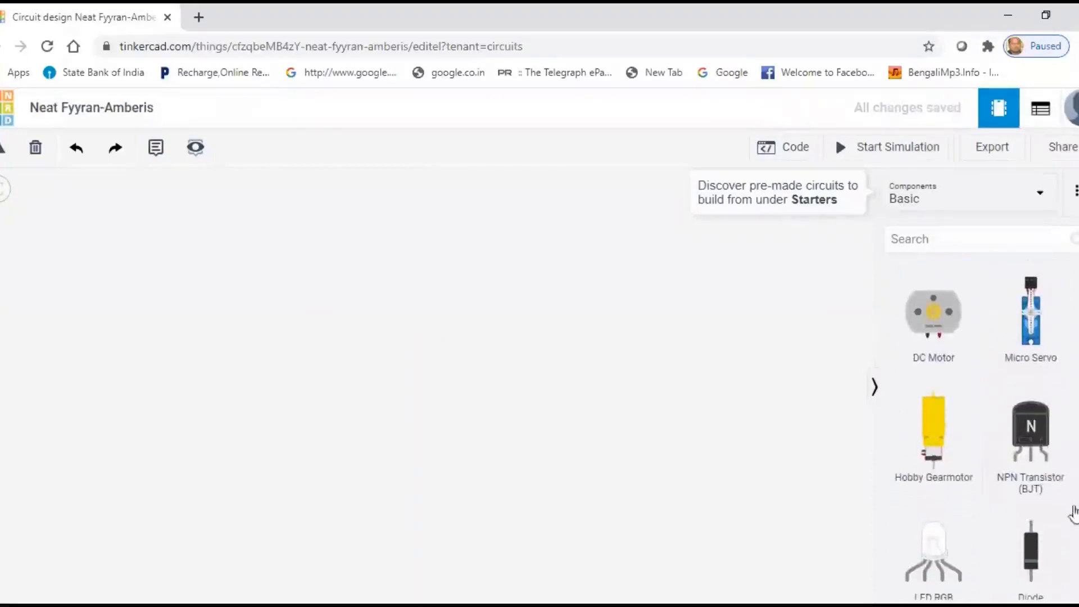
pyautogui.scroll(-8, 981, 433)
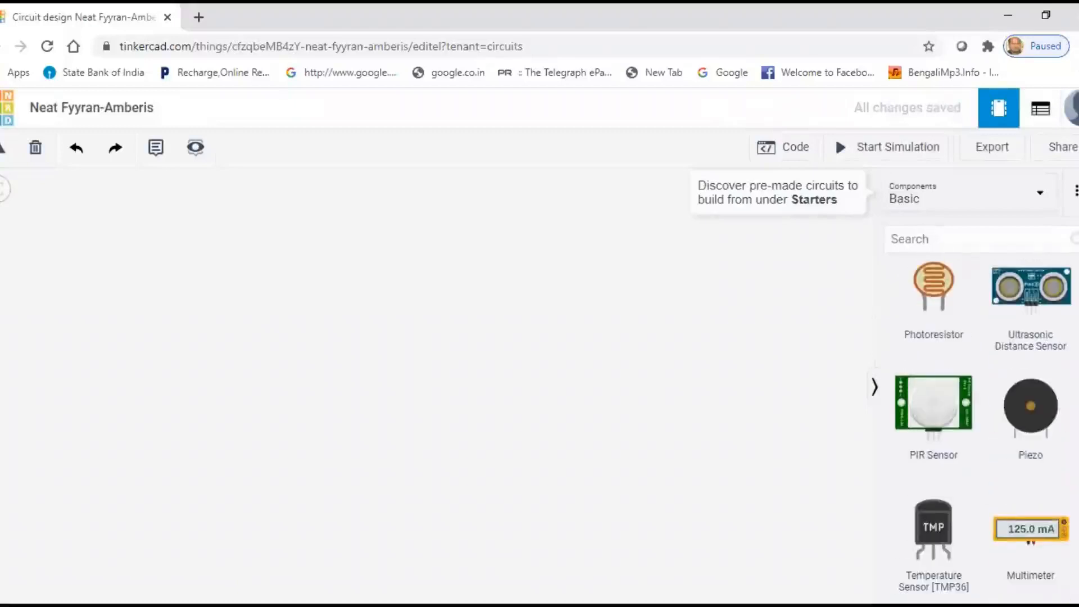
pyautogui.scroll(1, 981, 433)
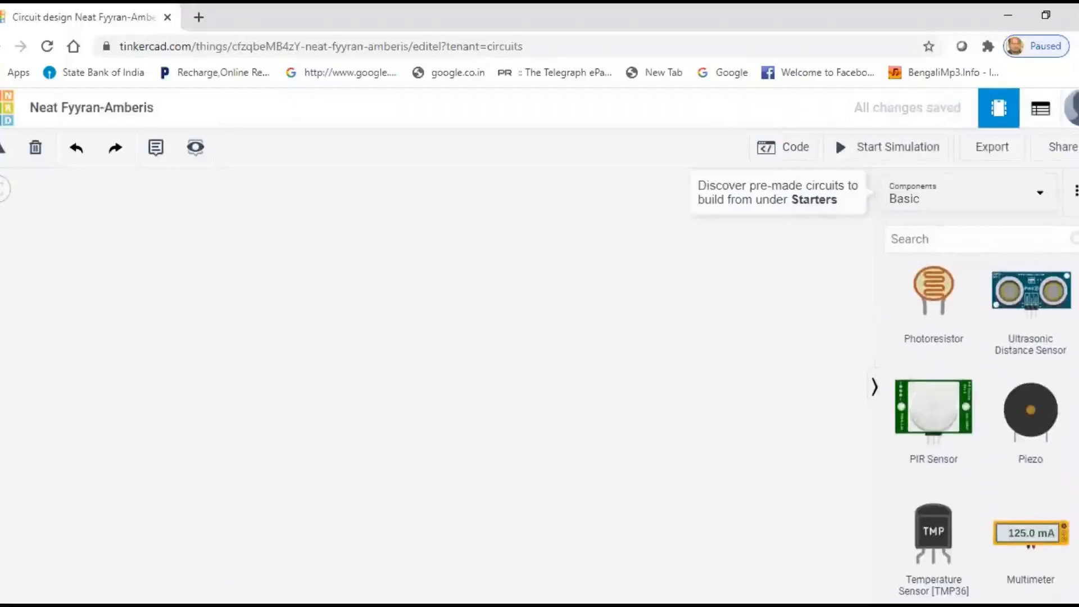
pyautogui.scroll(5, 983, 433)
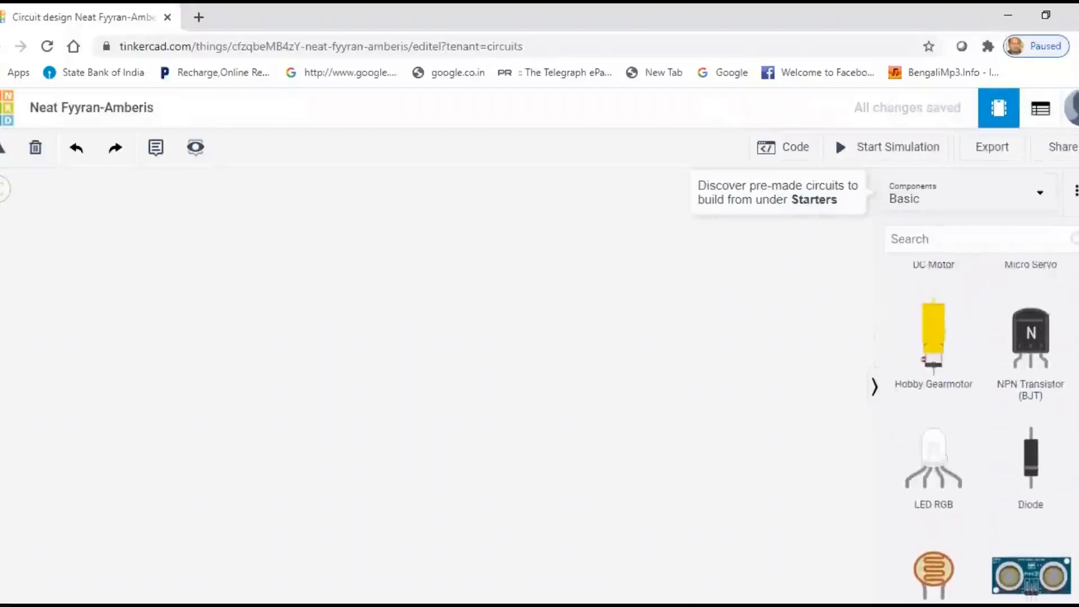
pyautogui.scroll(5, 984, 433)
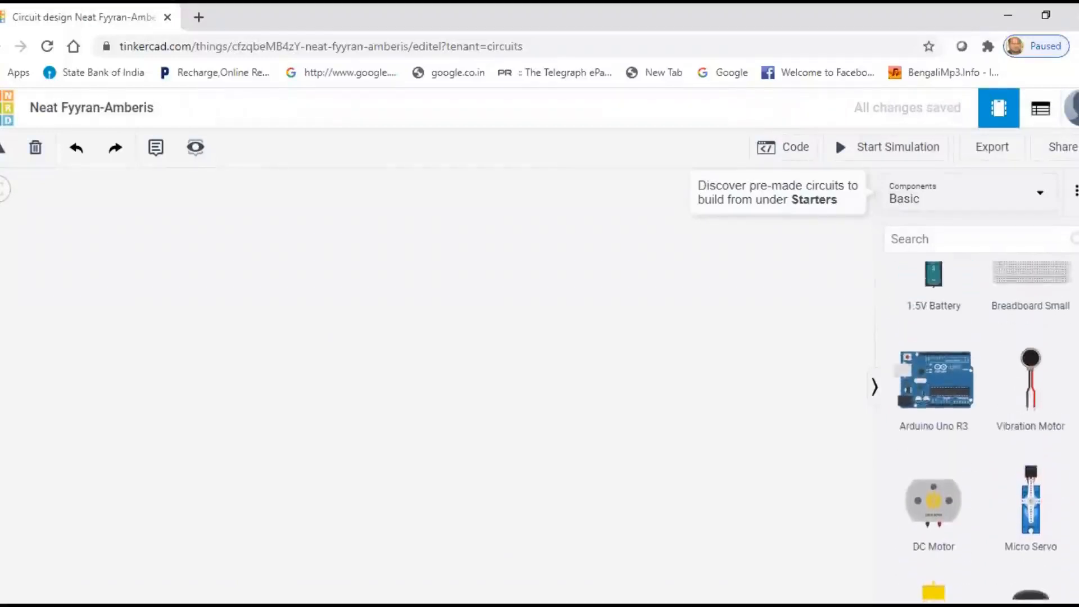
# Place an Arduino Uno R3 in the empty workspace and delete the overlapping duplicate board
pyautogui.scroll(2, 980, 433)
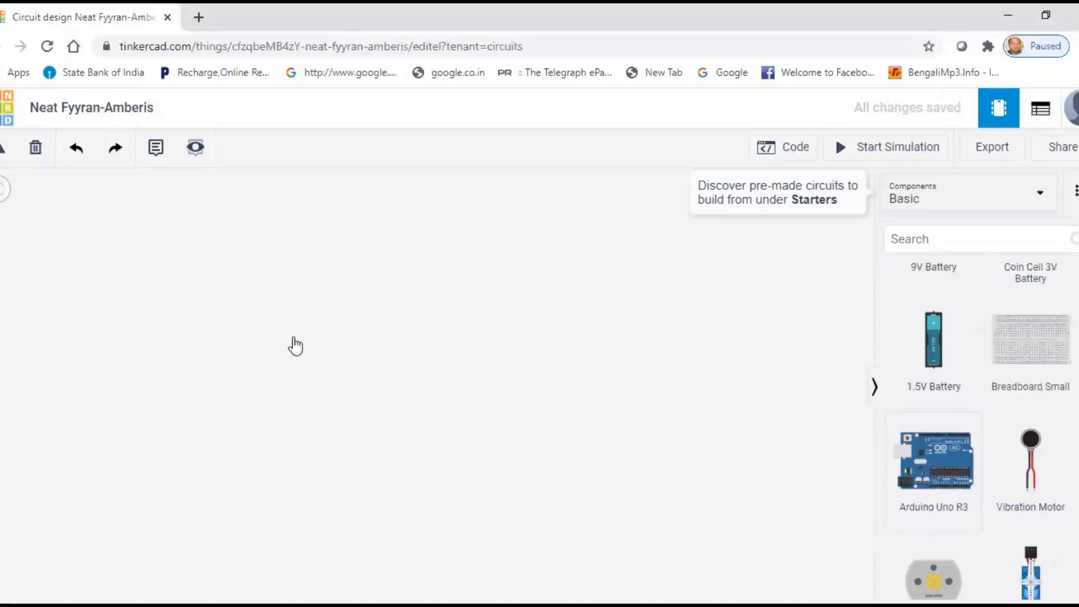
pyautogui.moveTo(953, 458); pyautogui.dragTo(307, 339)
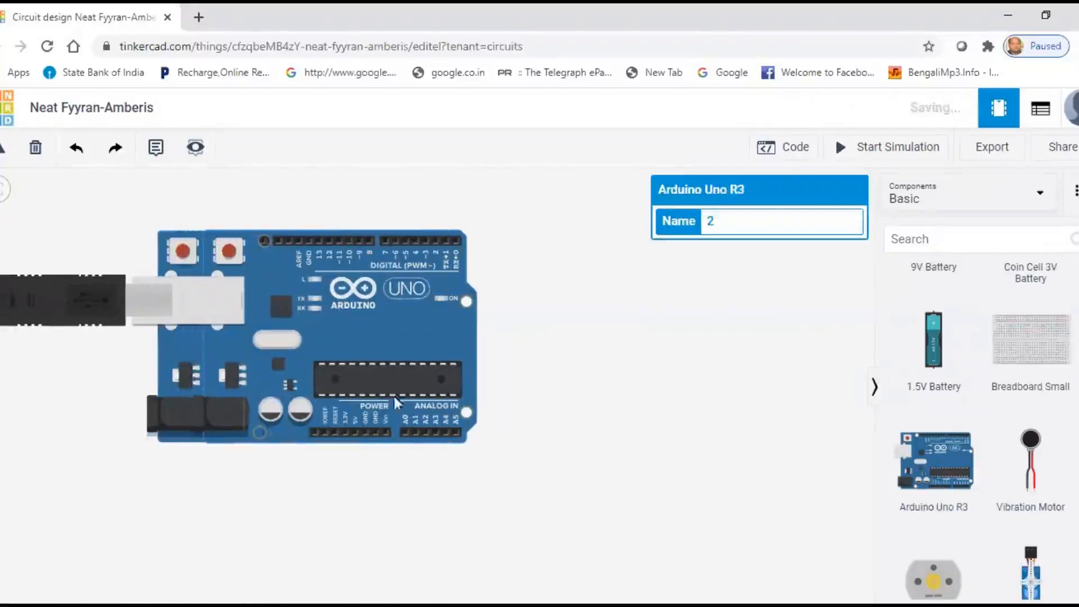
pyautogui.press('Delete')
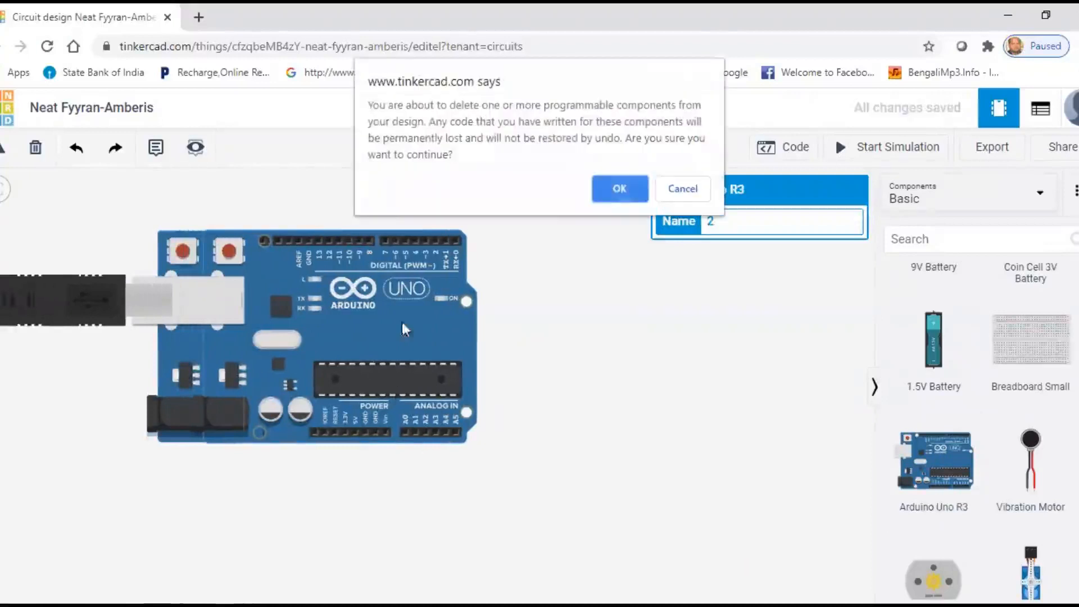
pyautogui.click(620, 186)
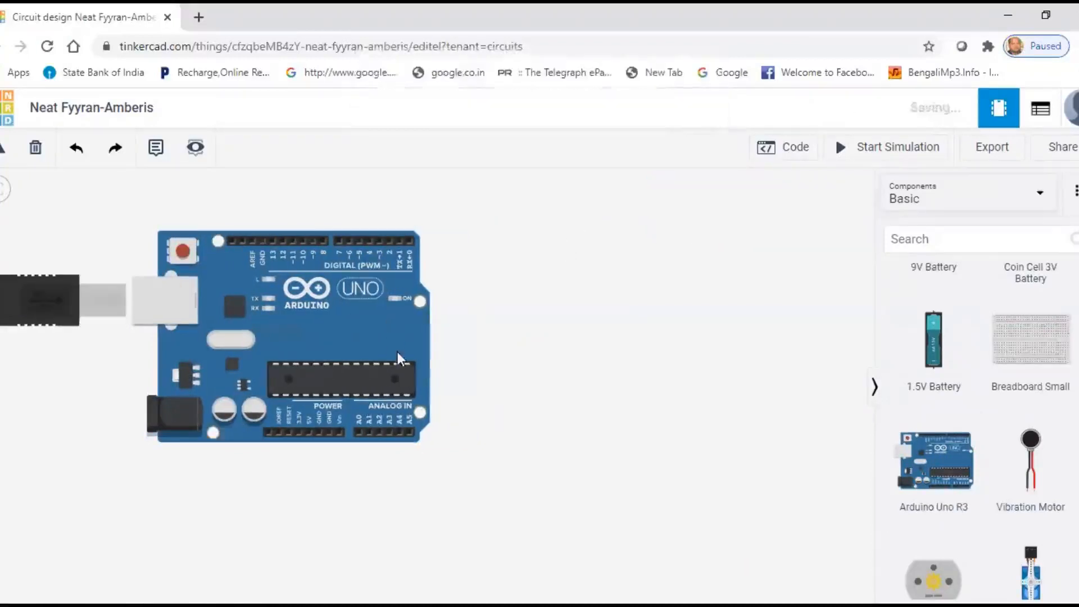
pyautogui.click(304, 334)
pyautogui.click(721, 292)
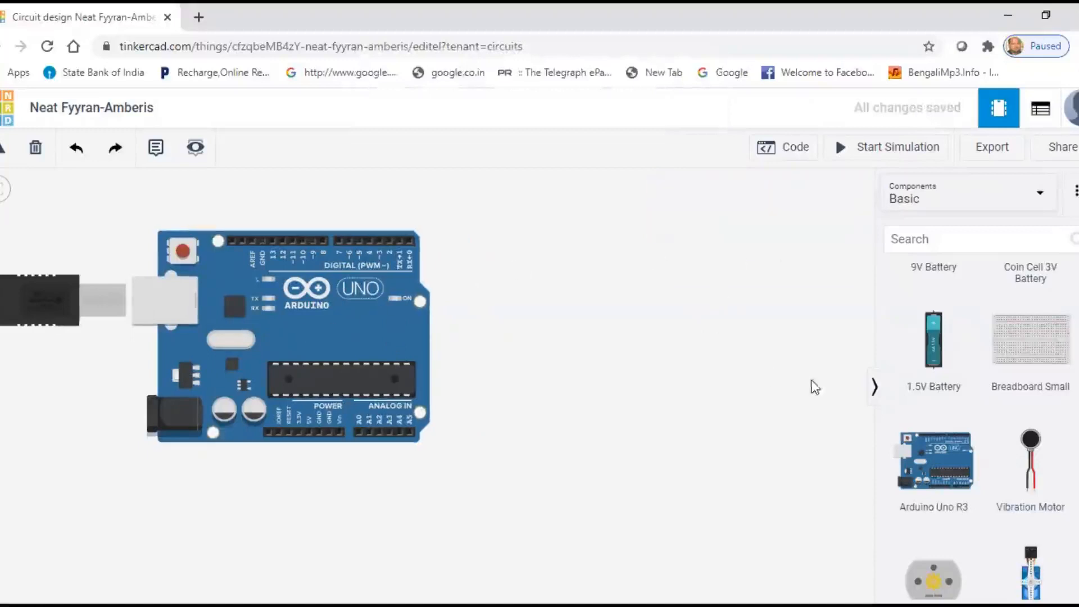
# Place an LED above the Arduino's digital pins, shifting the board down to leave room for it
pyautogui.scroll(5, 983, 430)
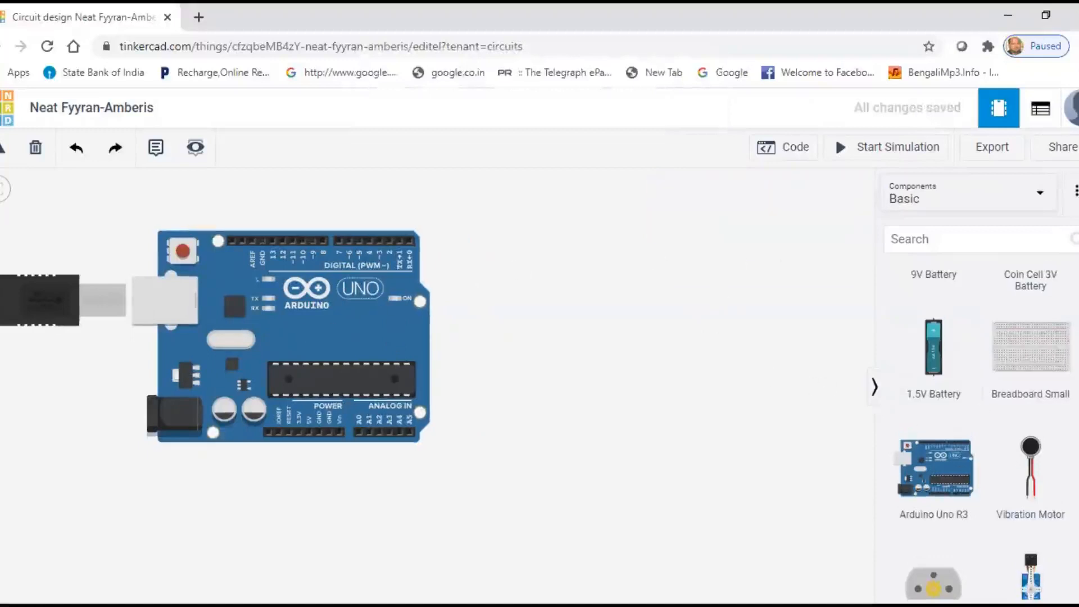
pyautogui.scroll(2, 983, 431)
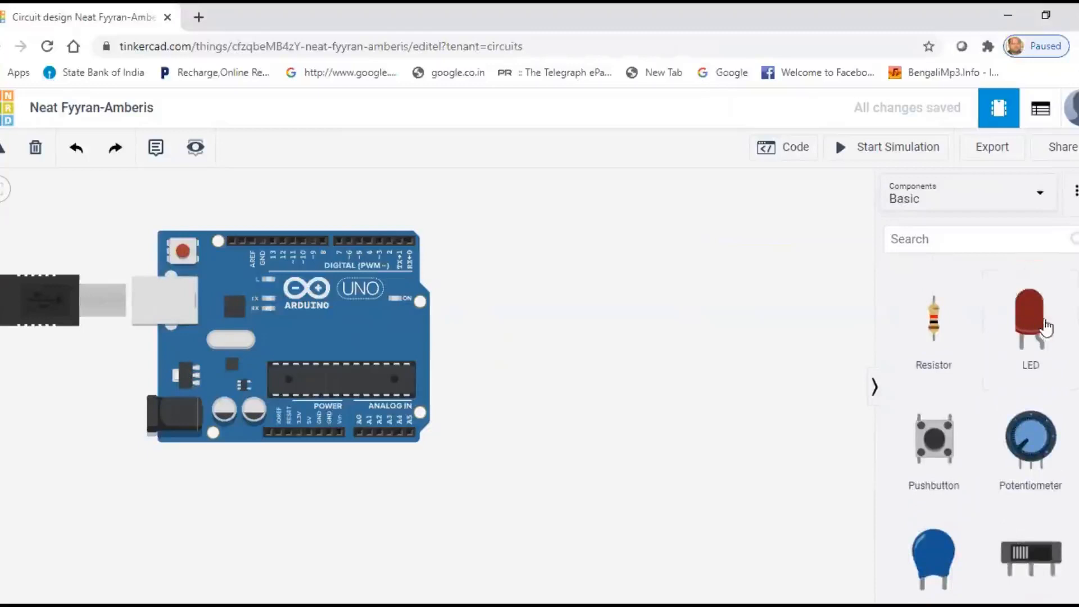
pyautogui.moveTo(1000, 313); pyautogui.dragTo(316, 215)
pyautogui.moveTo(301, 315); pyautogui.dragTo(300, 356)
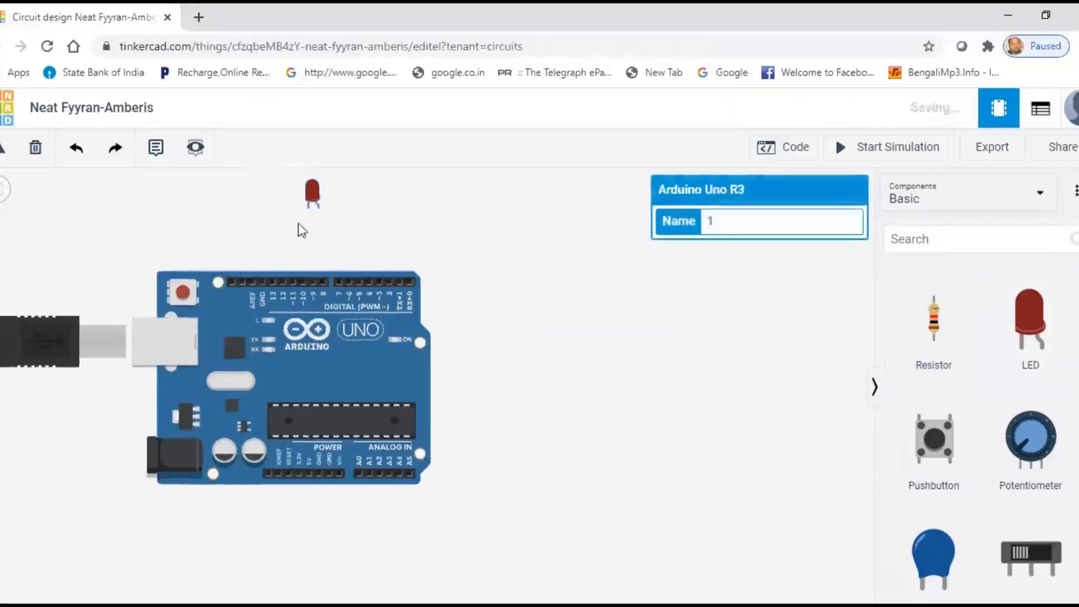
pyautogui.moveTo(312, 194); pyautogui.dragTo(304, 210)
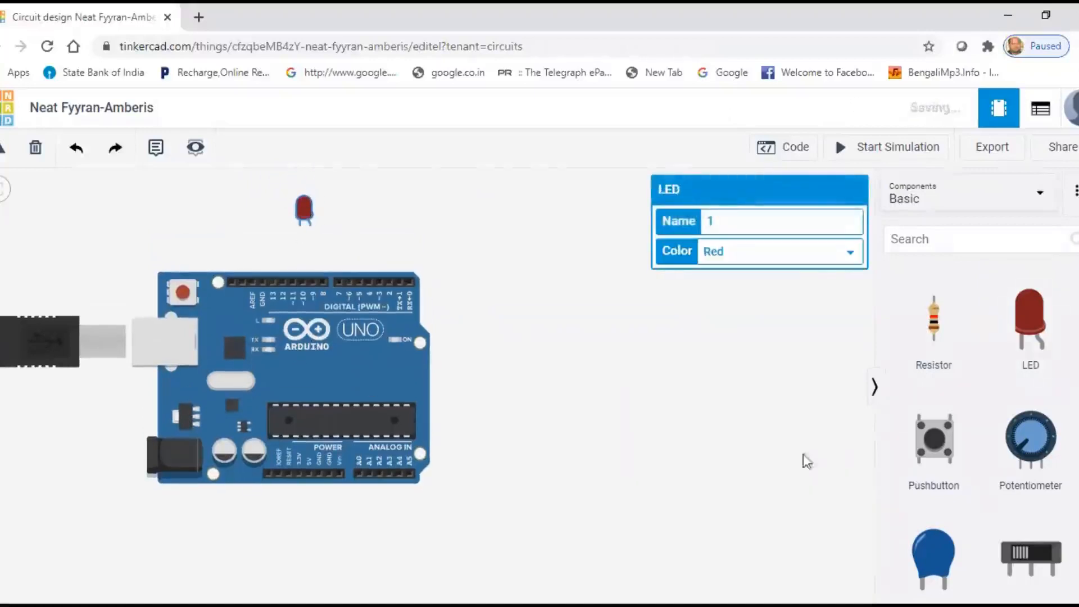
# Set the LED's color to Orange
pyautogui.click(735, 256)
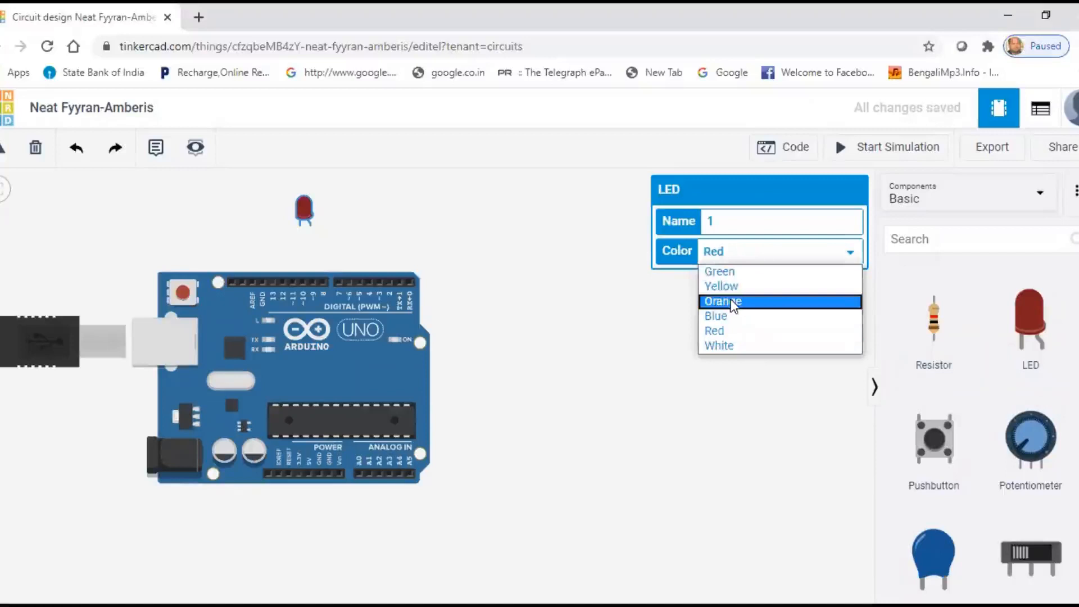
pyautogui.click(733, 303)
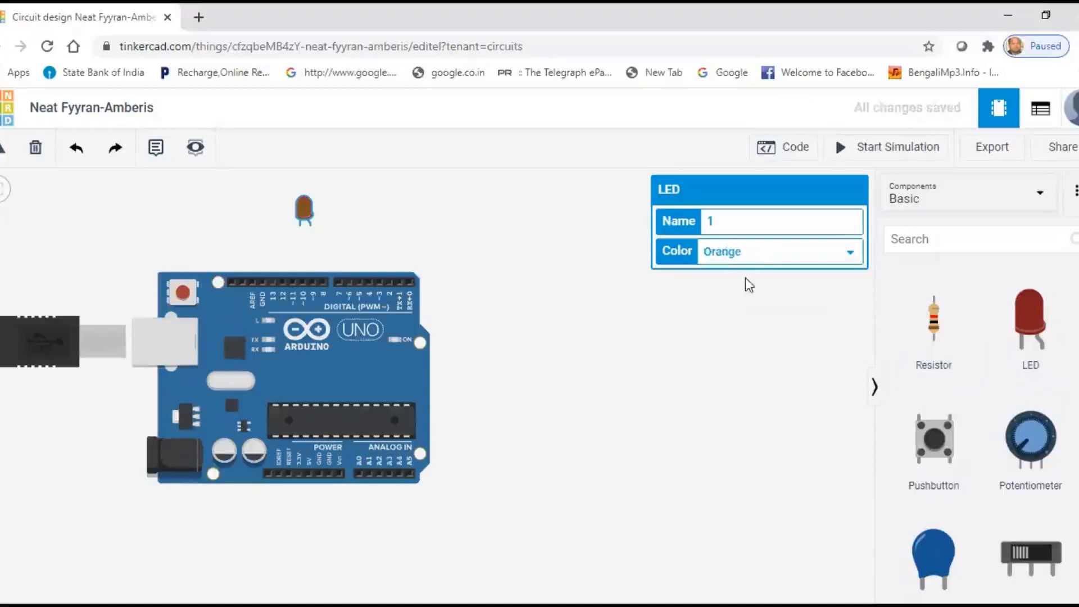
pyautogui.click(736, 304)
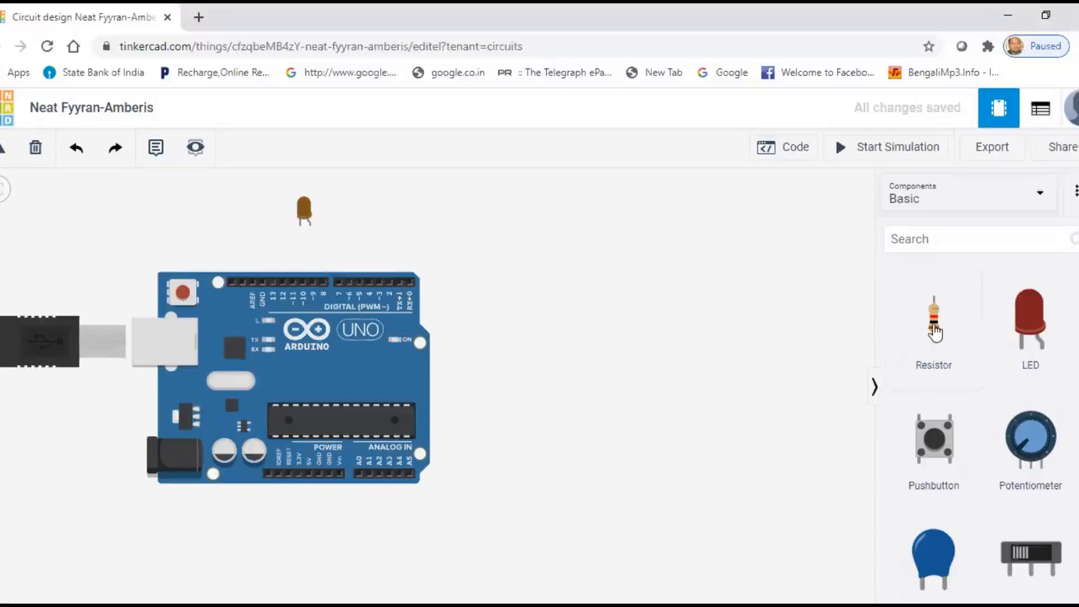
# Place a resistor beside the LED above the Arduino and set its resistance to 220 Ω
pyautogui.moveTo(935, 332); pyautogui.dragTo(376, 226)
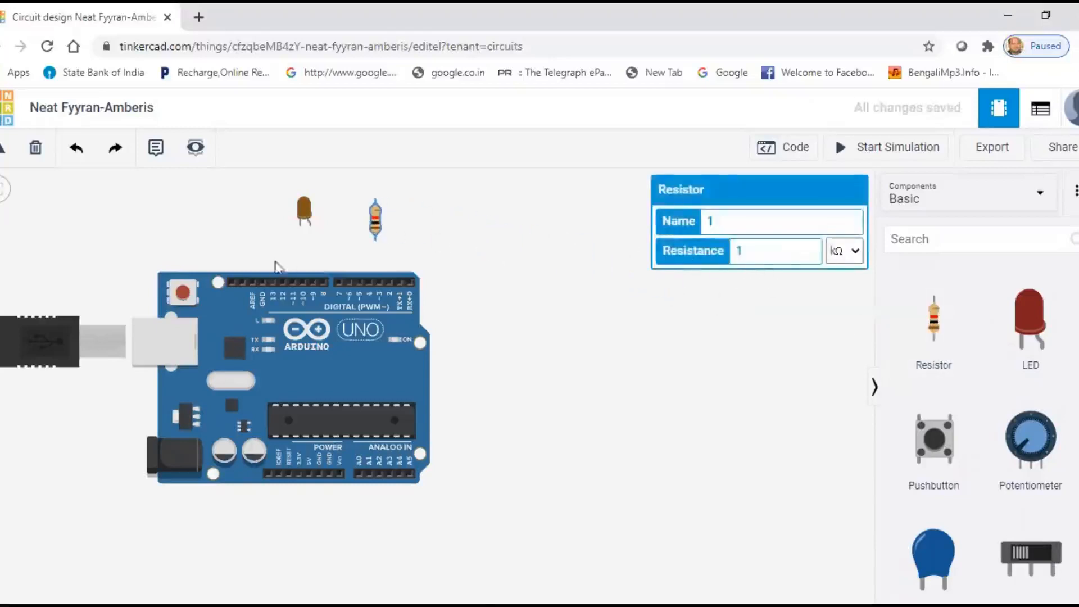
pyautogui.doubleClick(732, 252)
pyautogui.write('220')
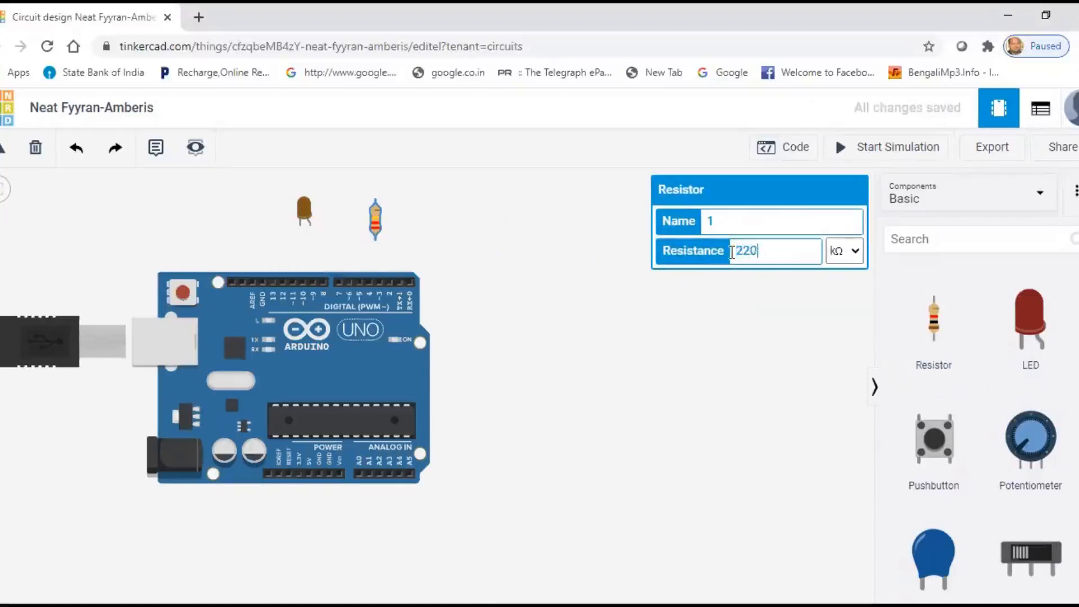
pyautogui.click(850, 256)
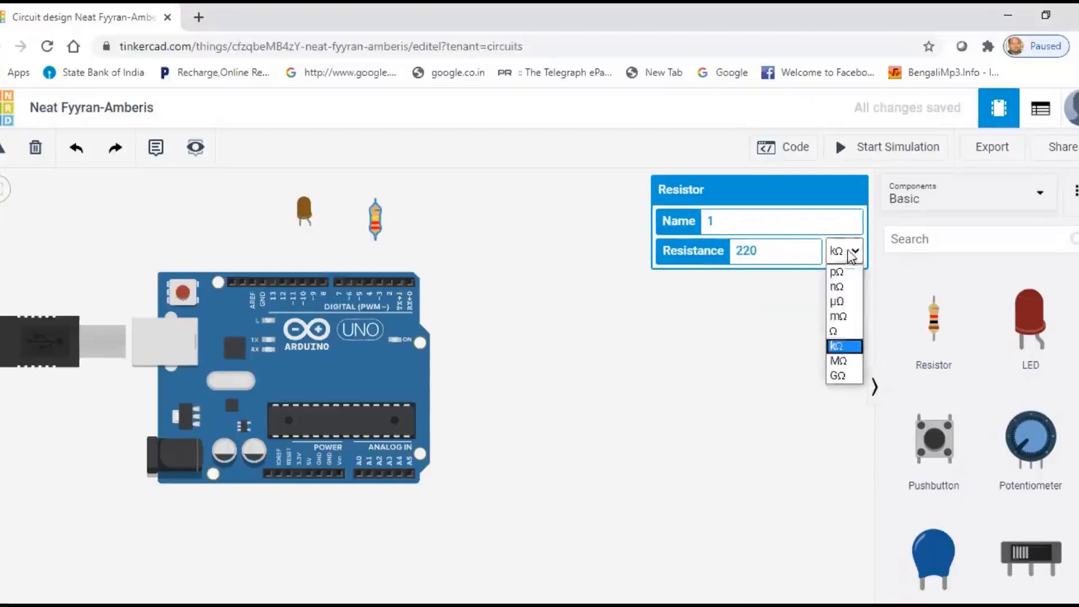
pyautogui.click(840, 331)
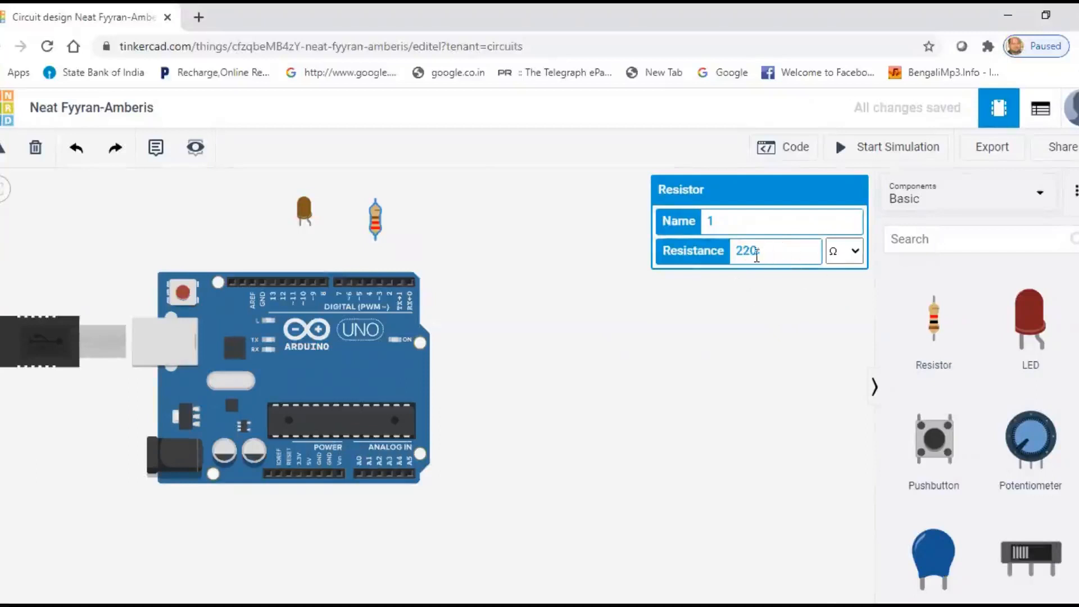
pyautogui.click(792, 293)
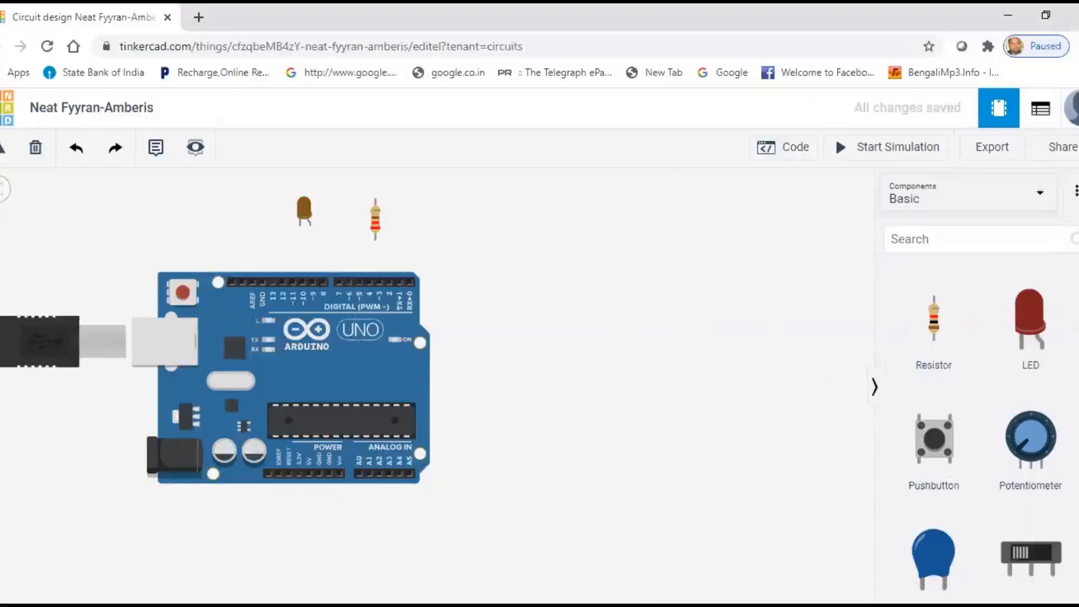
pyautogui.scroll(-10, 981, 427)
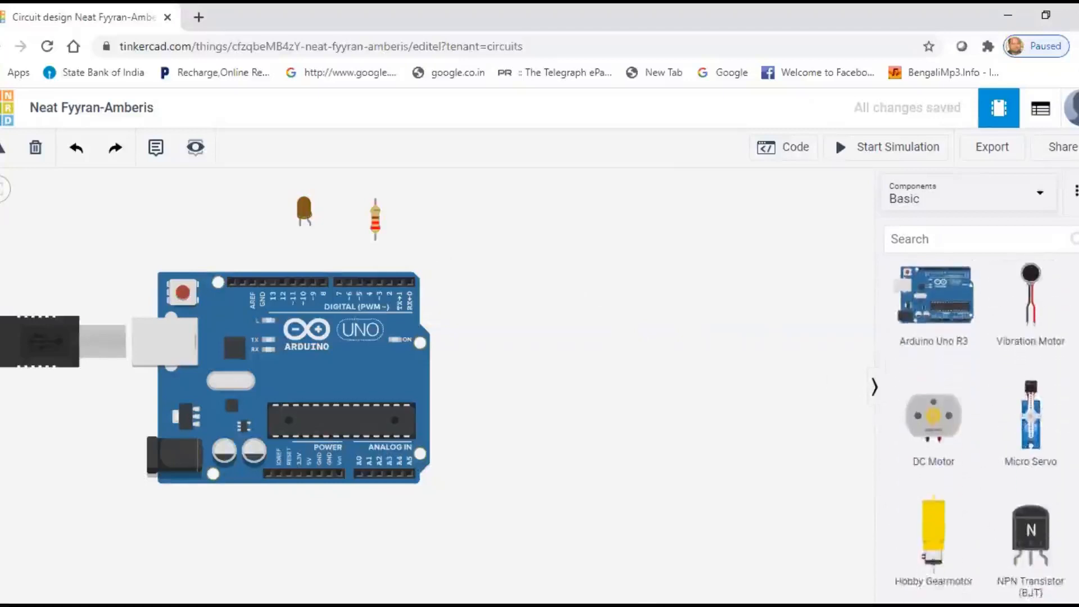
pyautogui.scroll(10, 980, 427)
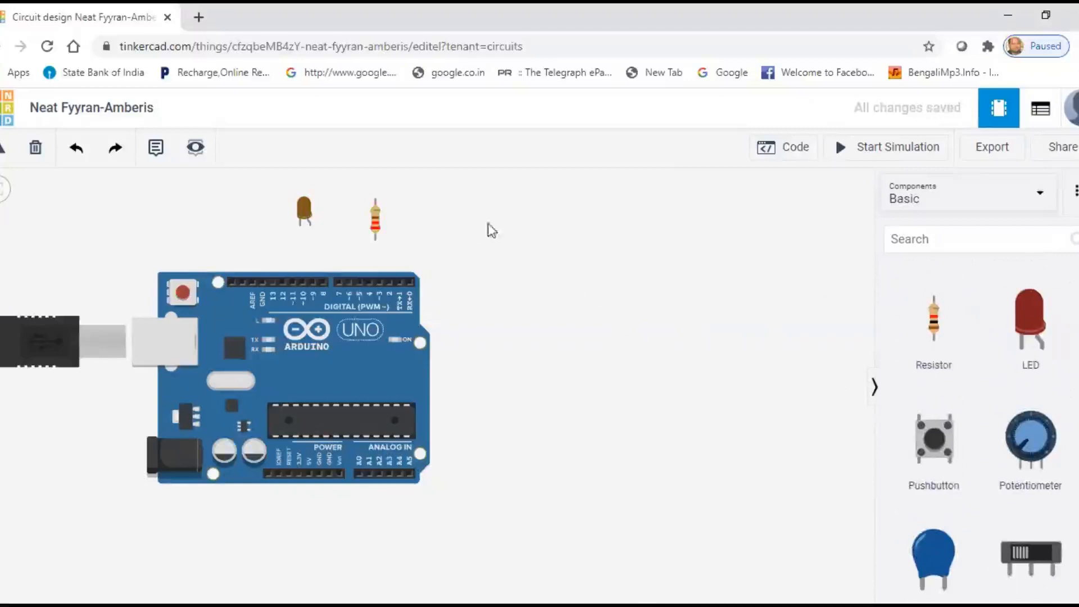
# Wire the LED's cathode to the Arduino's GND pin beside pin 13 and color the wire black
pyautogui.click(299, 226)
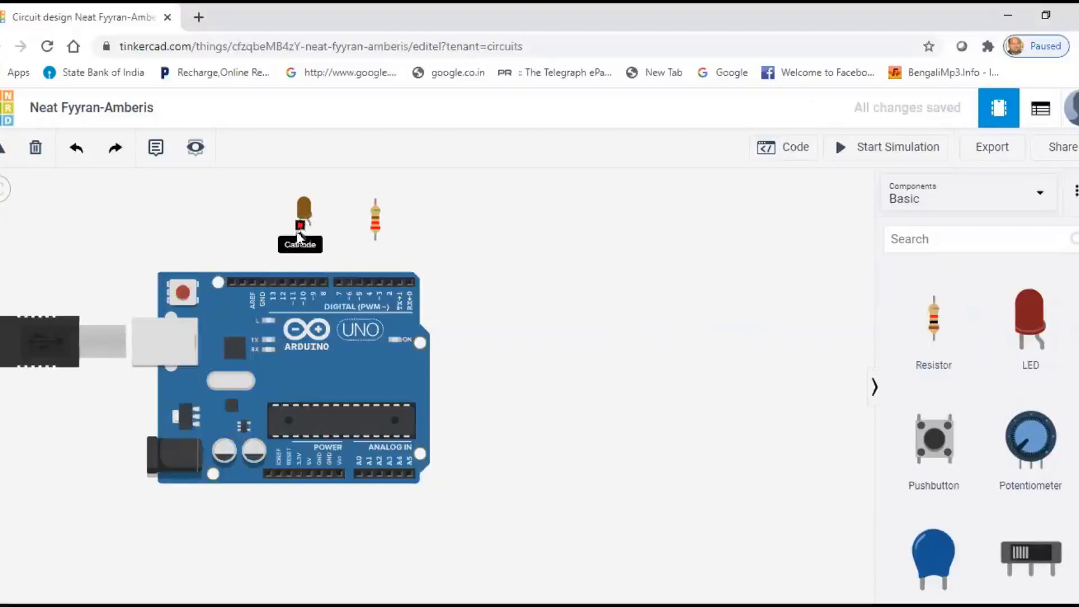
pyautogui.click(262, 282)
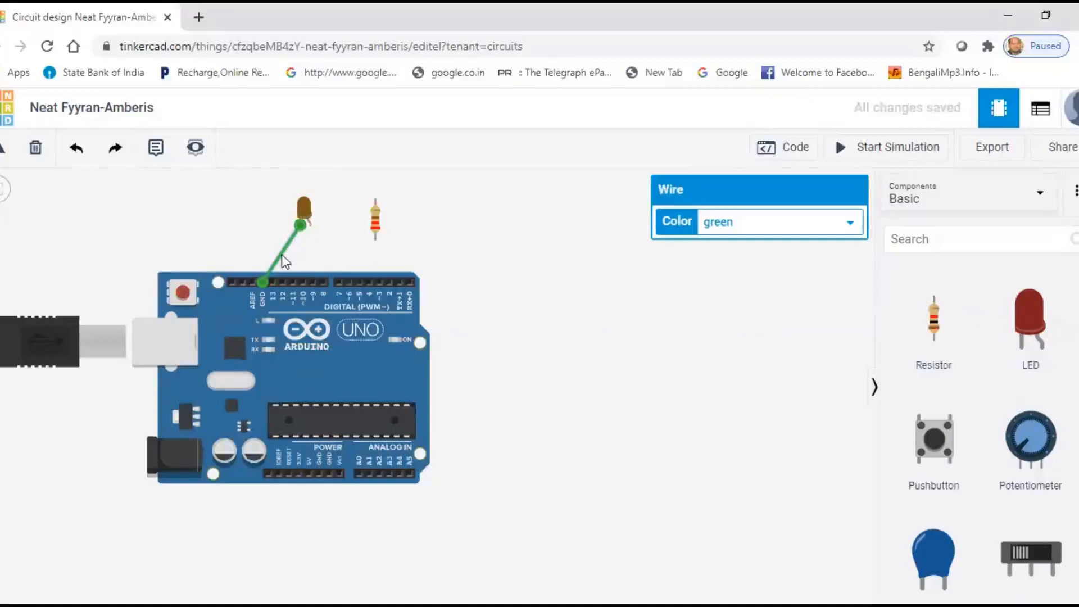
pyautogui.click(760, 226)
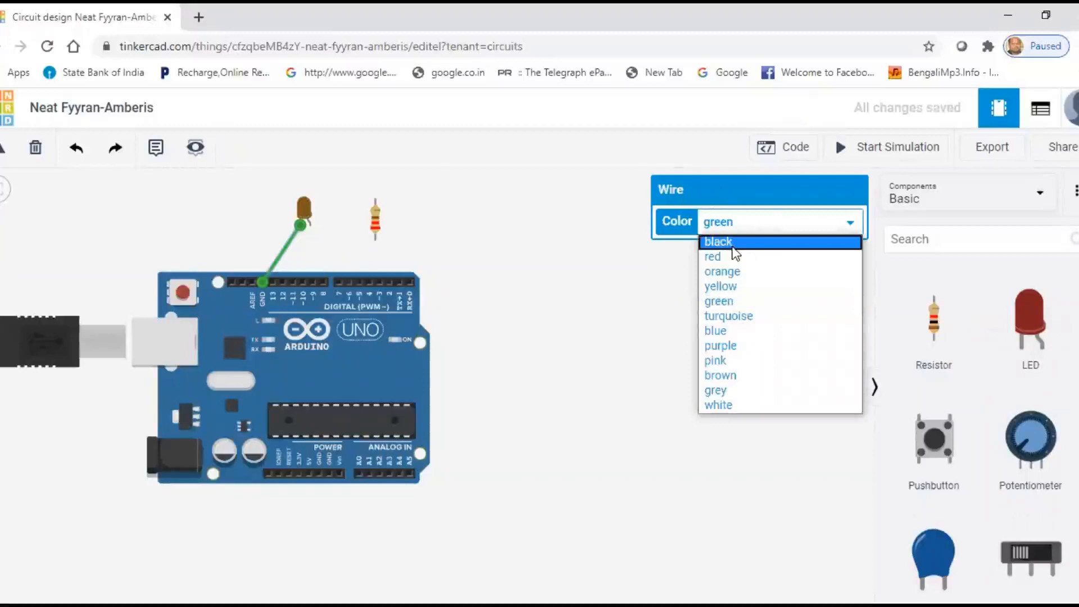
pyautogui.click(732, 247)
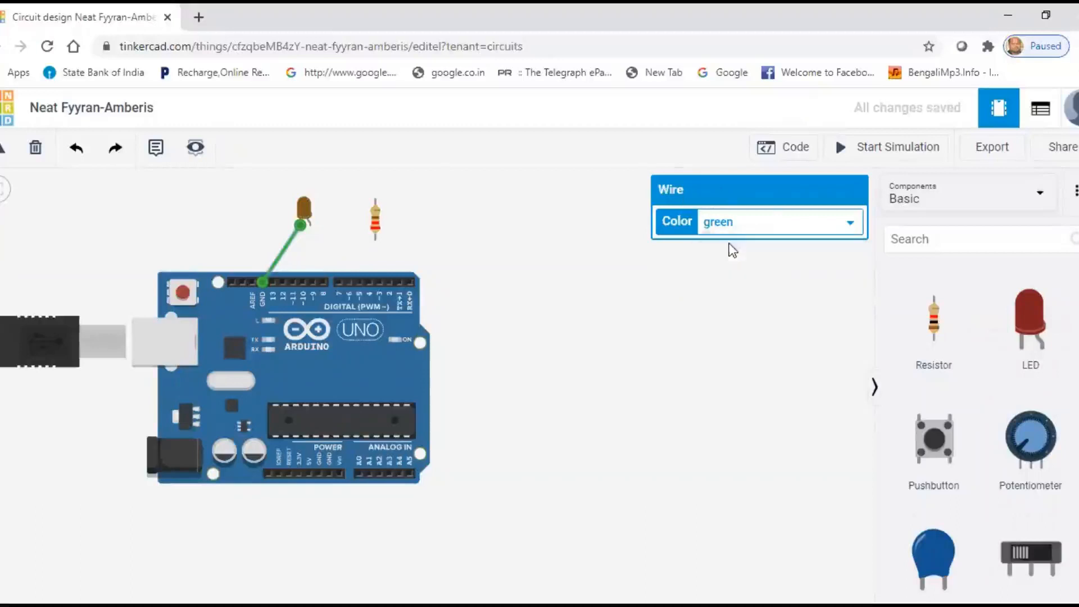
pyautogui.click(505, 290)
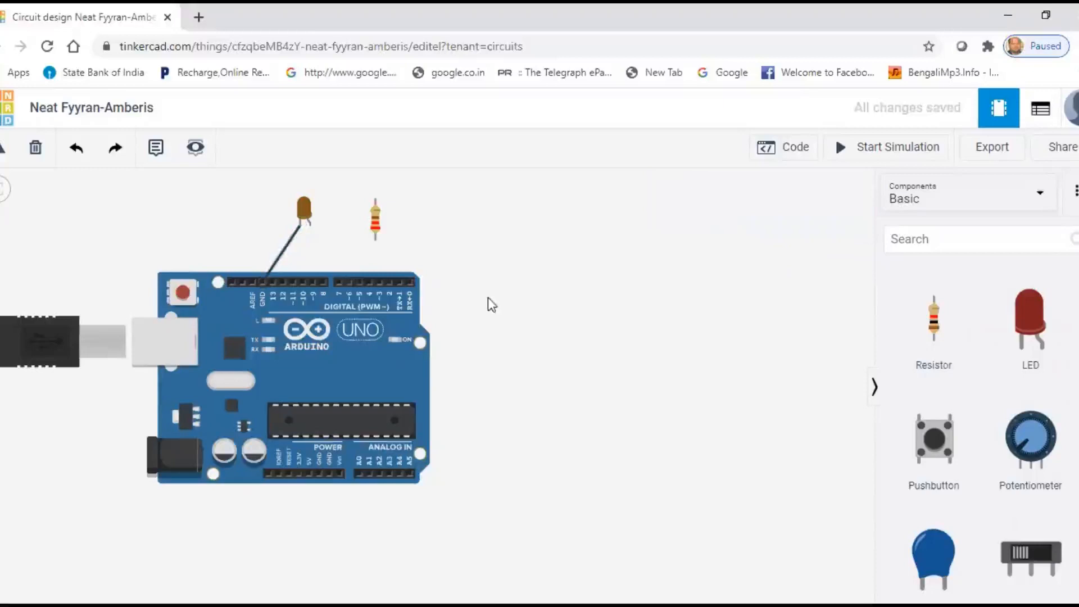
# Wire the LED's anode to the resistor's upper terminal and color the wire red
pyautogui.click(376, 222)
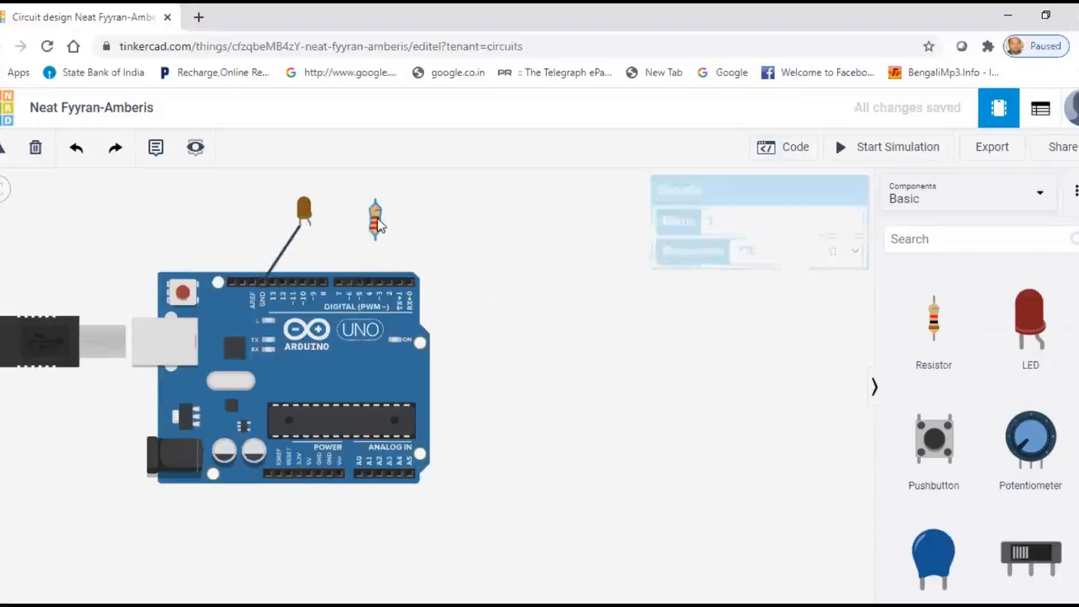
pyautogui.click(679, 338)
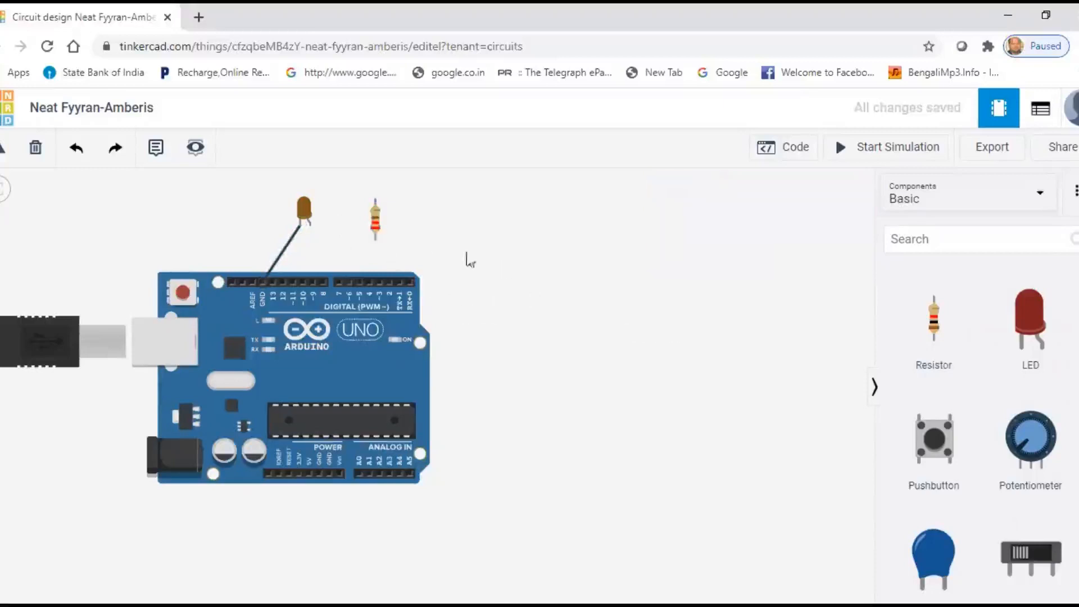
pyautogui.click(309, 225)
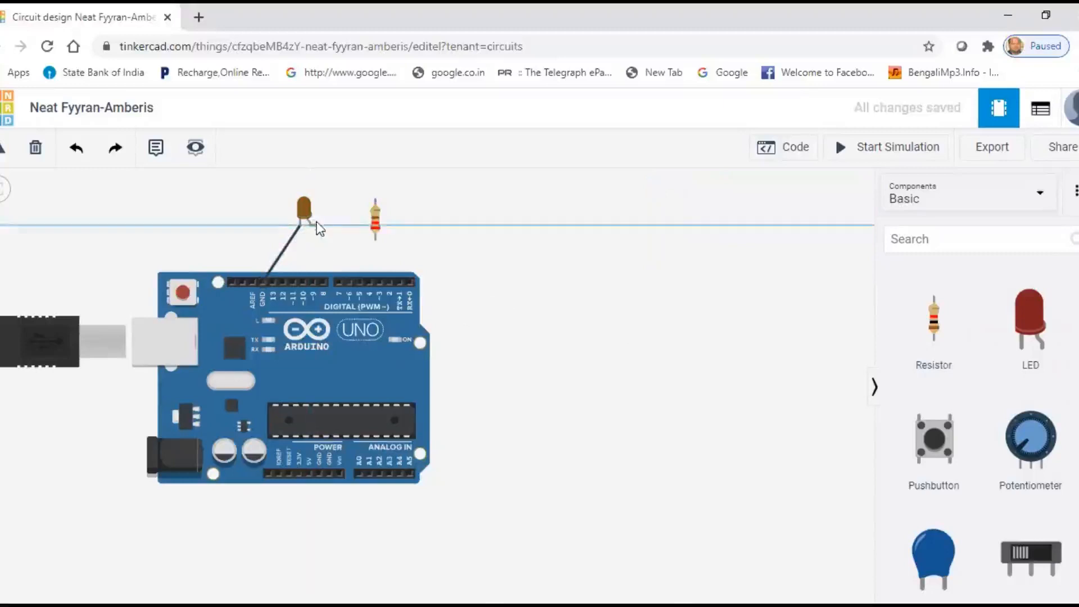
pyautogui.click(375, 200)
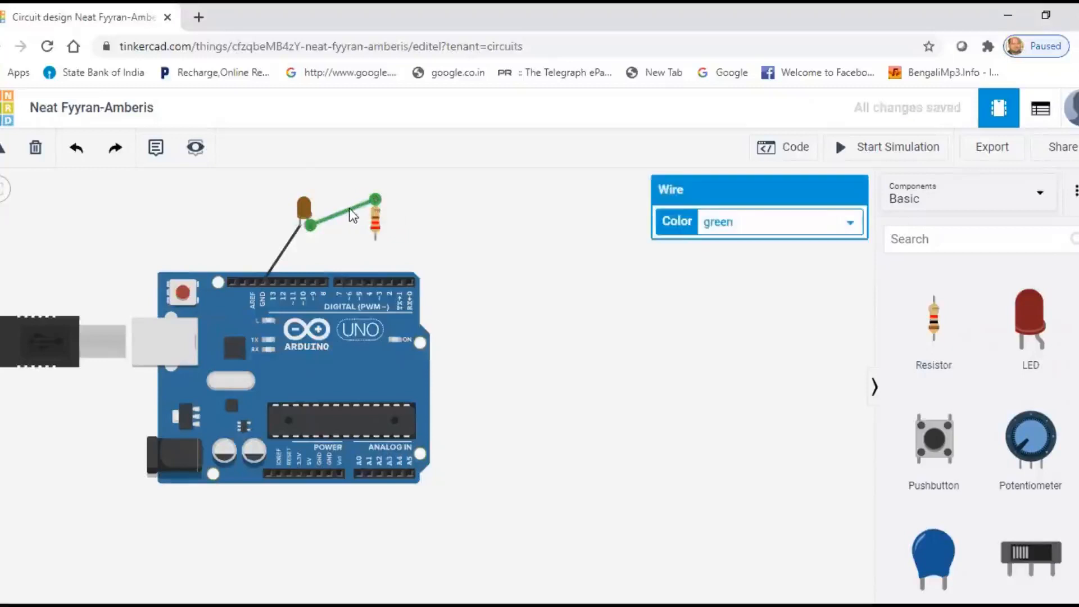
pyautogui.click(724, 226)
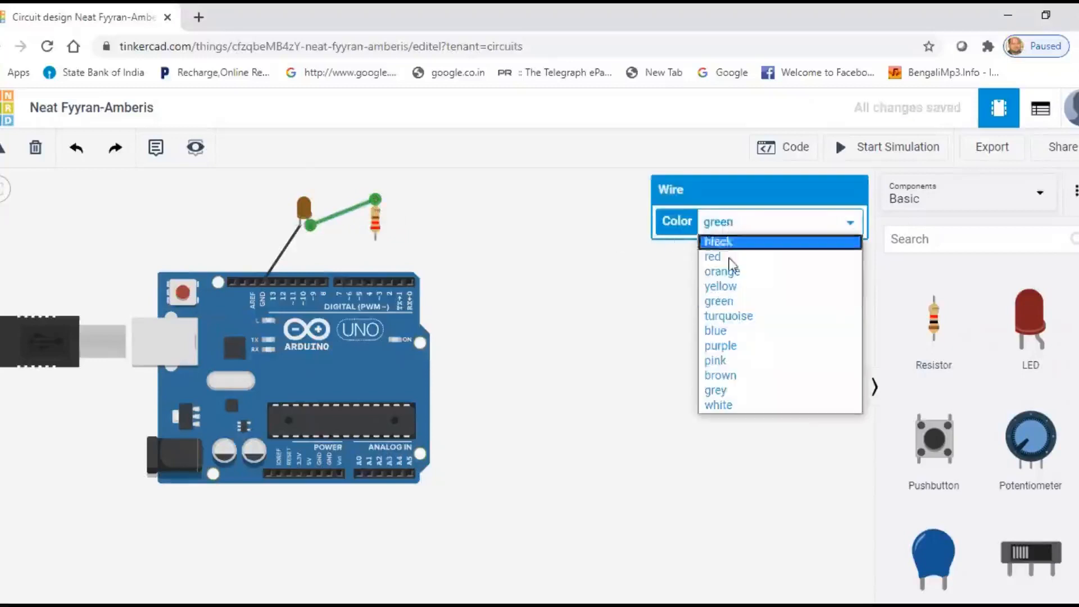
pyautogui.click(726, 258)
pyautogui.click(407, 247)
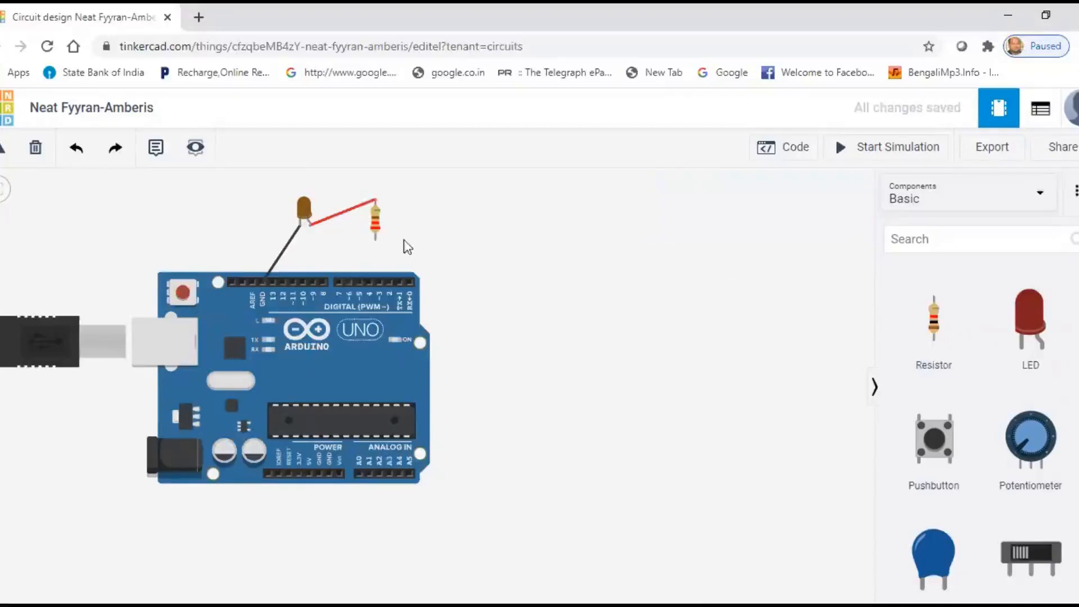
# Wire the resistor's lower terminal to digital pin 13 on the Arduino, keeping the default green color
pyautogui.click(375, 241)
pyautogui.click(270, 285)
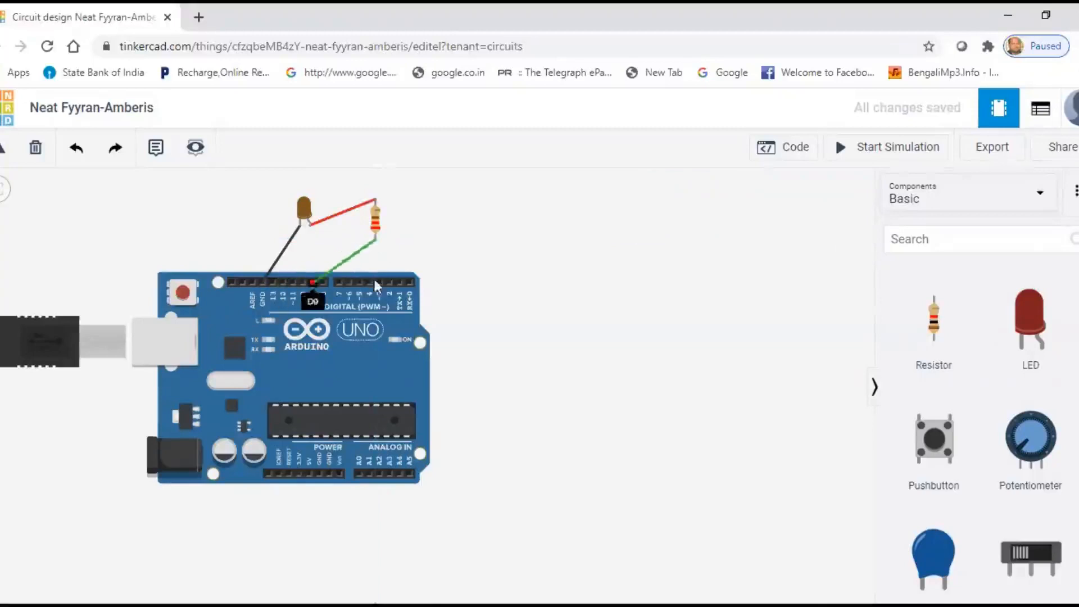
pyautogui.click(275, 281)
pyautogui.click(485, 289)
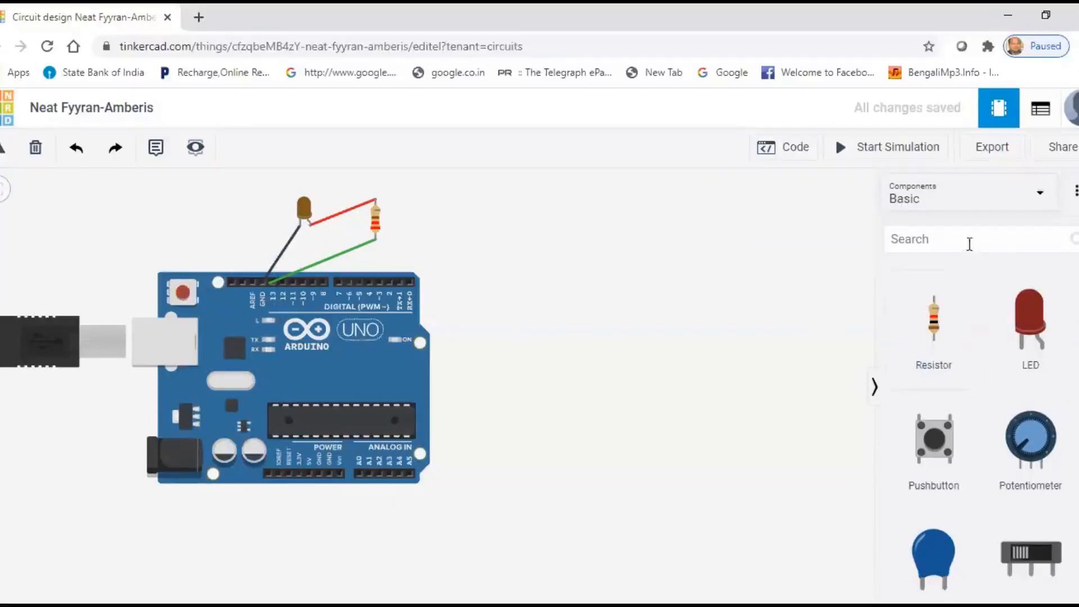
# Open the Arduino's code editor and delete all four default blocks from the program
pyautogui.click(794, 150)
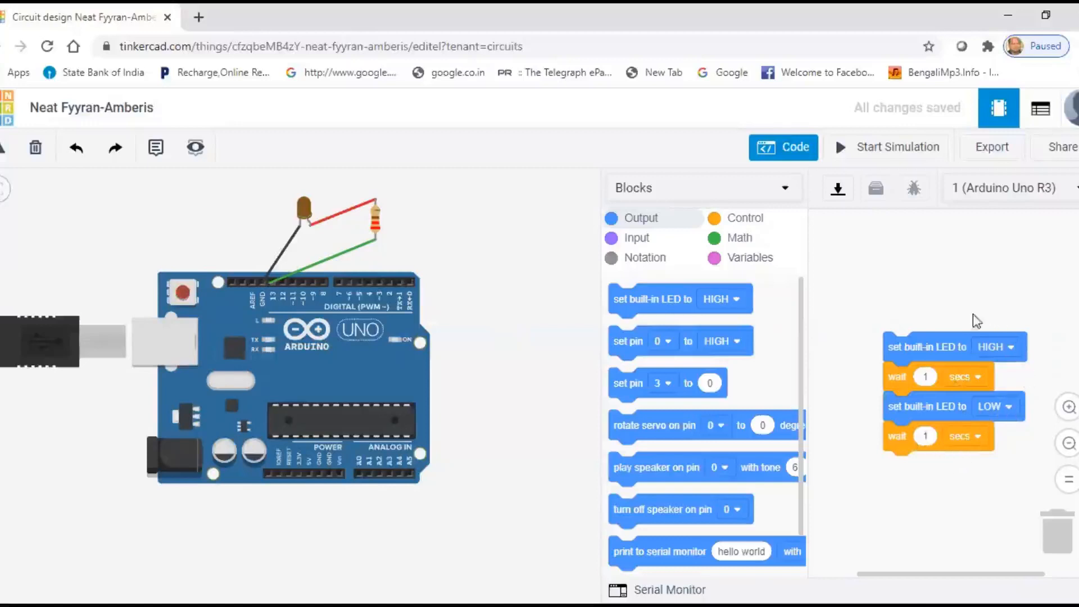
pyautogui.rightClick(922, 352)
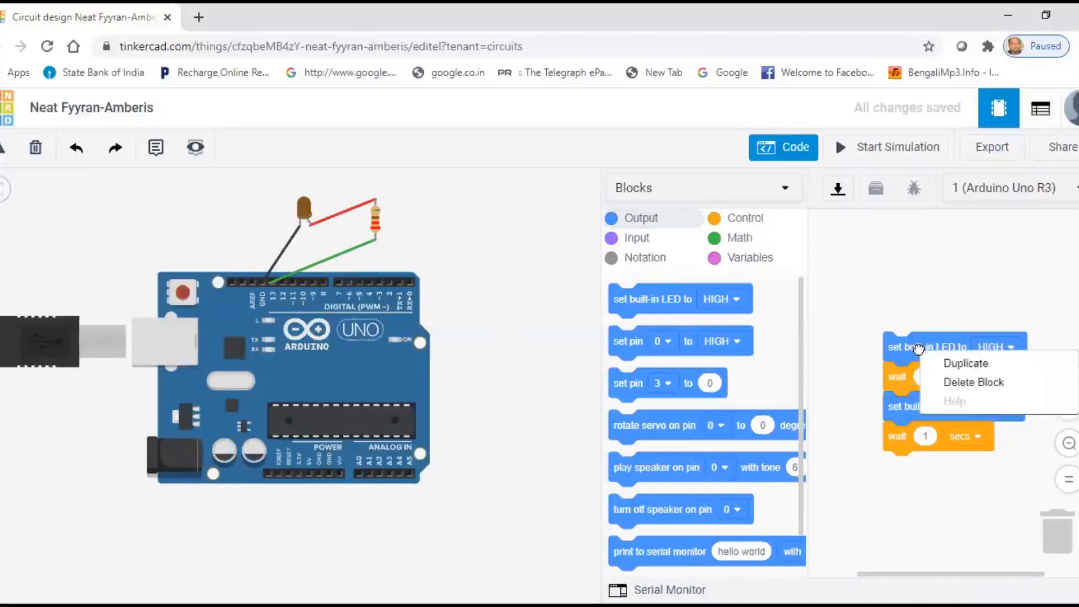
pyautogui.click(968, 385)
pyautogui.rightClick(922, 384)
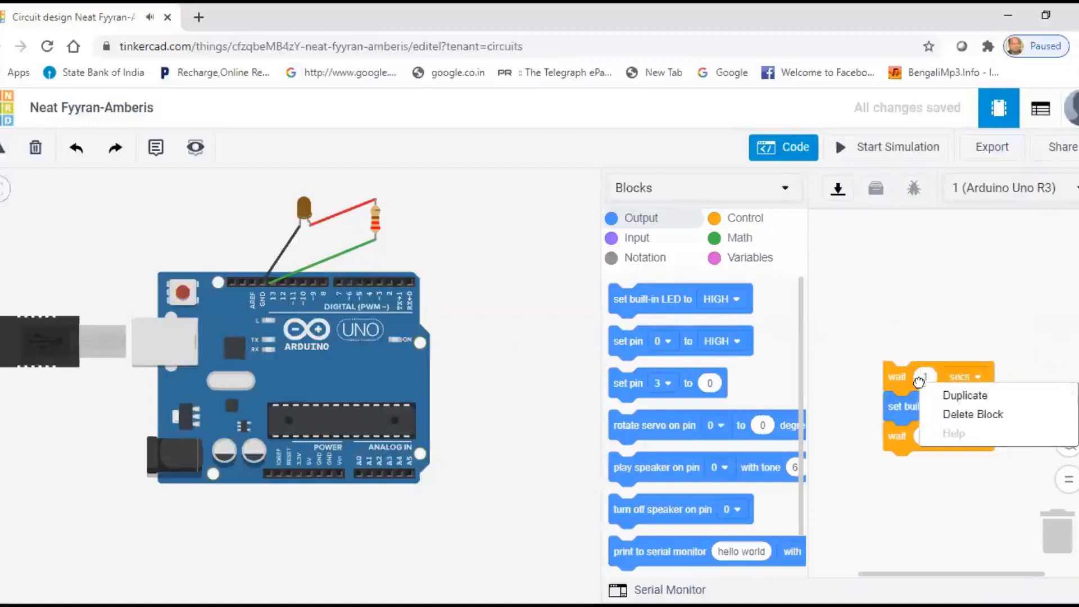
pyautogui.click(971, 415)
pyautogui.rightClick(913, 410)
pyautogui.click(955, 445)
pyautogui.rightClick(905, 429)
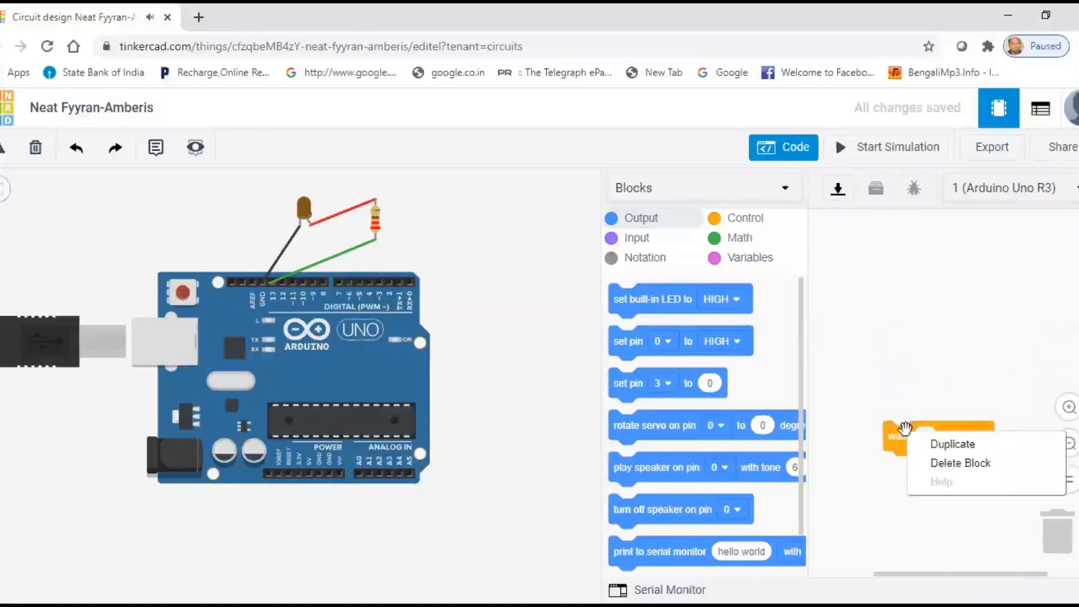
pyautogui.click(960, 463)
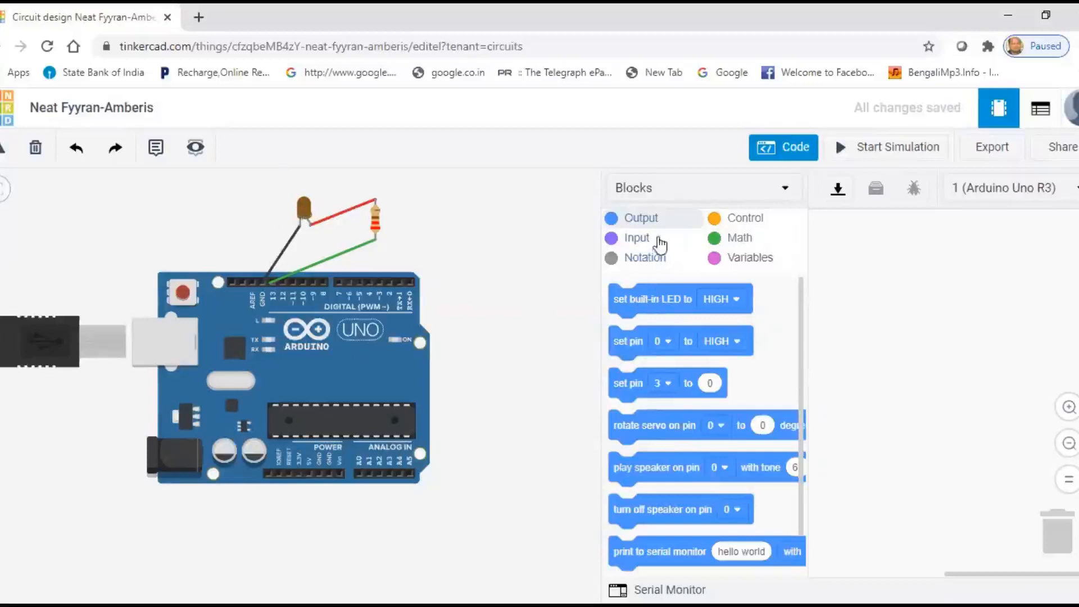
# Start the program with a set built-in LED to HIGH block followed by a wait 1 secs block
pyautogui.click(641, 237)
pyautogui.click(637, 225)
pyautogui.moveTo(658, 306); pyautogui.dragTo(899, 320)
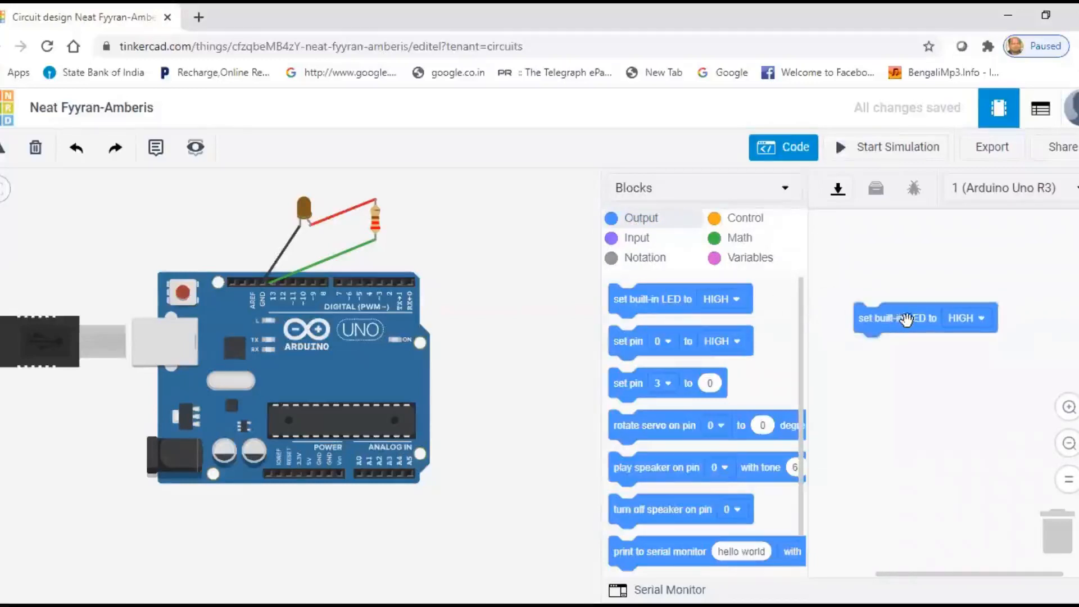
pyautogui.click(724, 223)
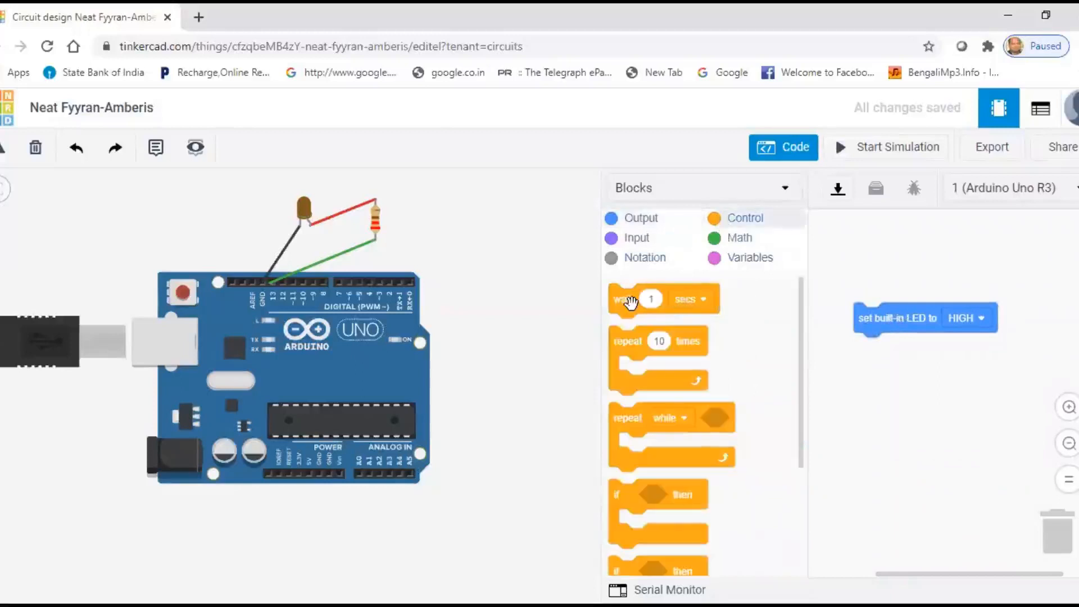
pyautogui.moveTo(629, 304); pyautogui.dragTo(874, 353)
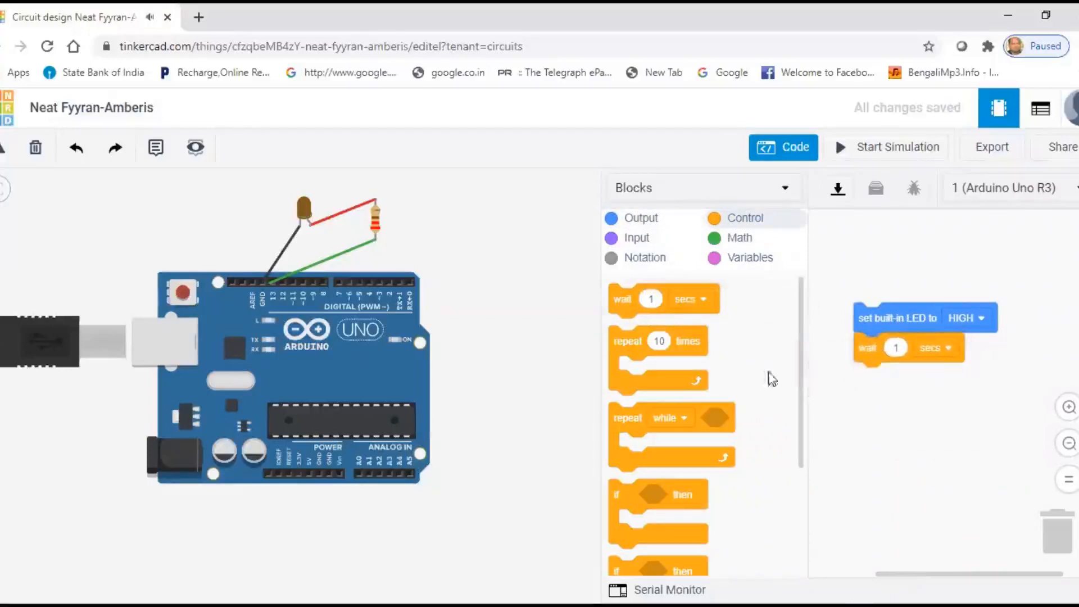
# Append a second set built-in LED block and another wait 1 secs block, setting the second LED block to LOW
pyautogui.click(634, 220)
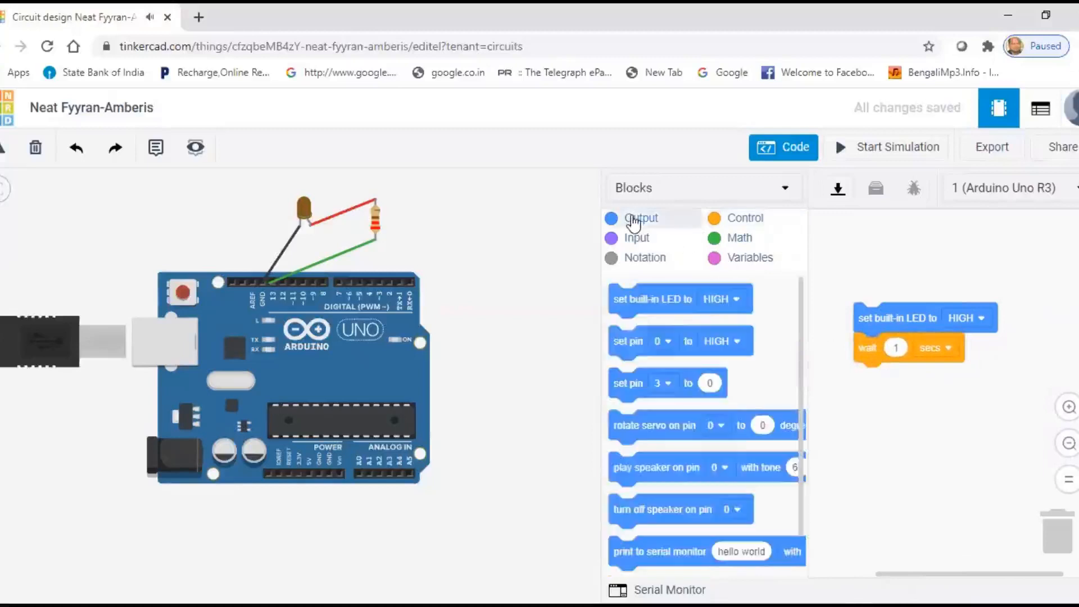
pyautogui.moveTo(635, 304); pyautogui.dragTo(883, 395)
pyautogui.moveTo(881, 388); pyautogui.dragTo(880, 386)
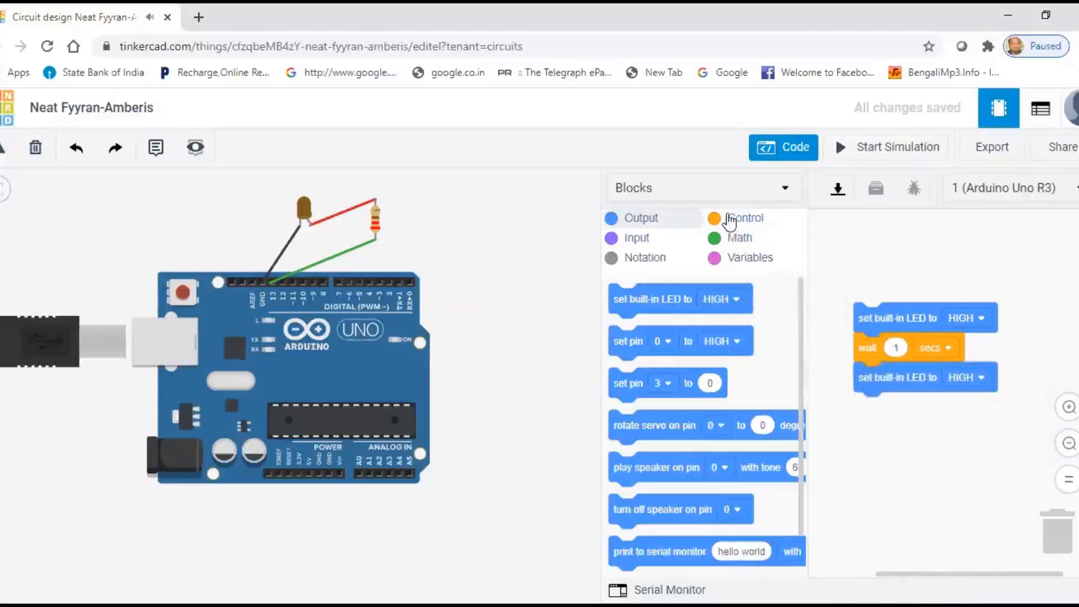
pyautogui.click(731, 219)
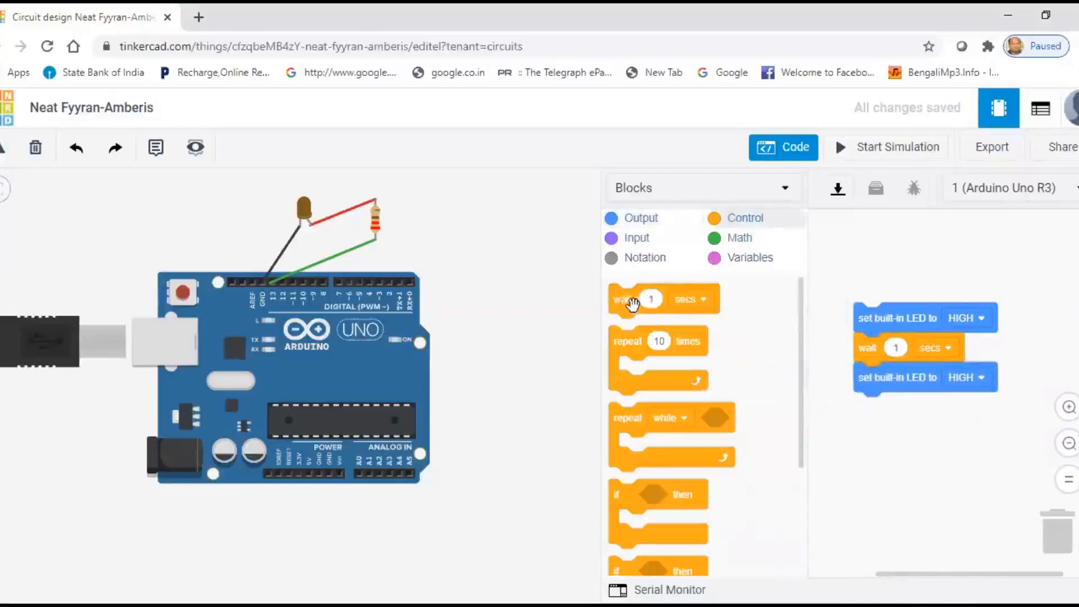
pyautogui.moveTo(627, 304); pyautogui.dragTo(885, 419)
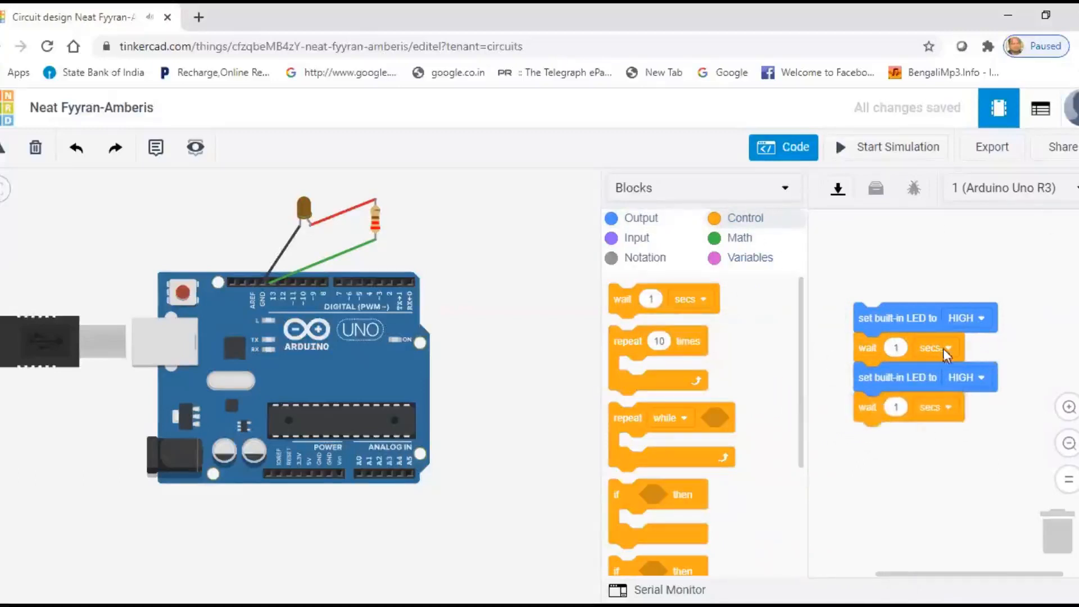
pyautogui.click(982, 376)
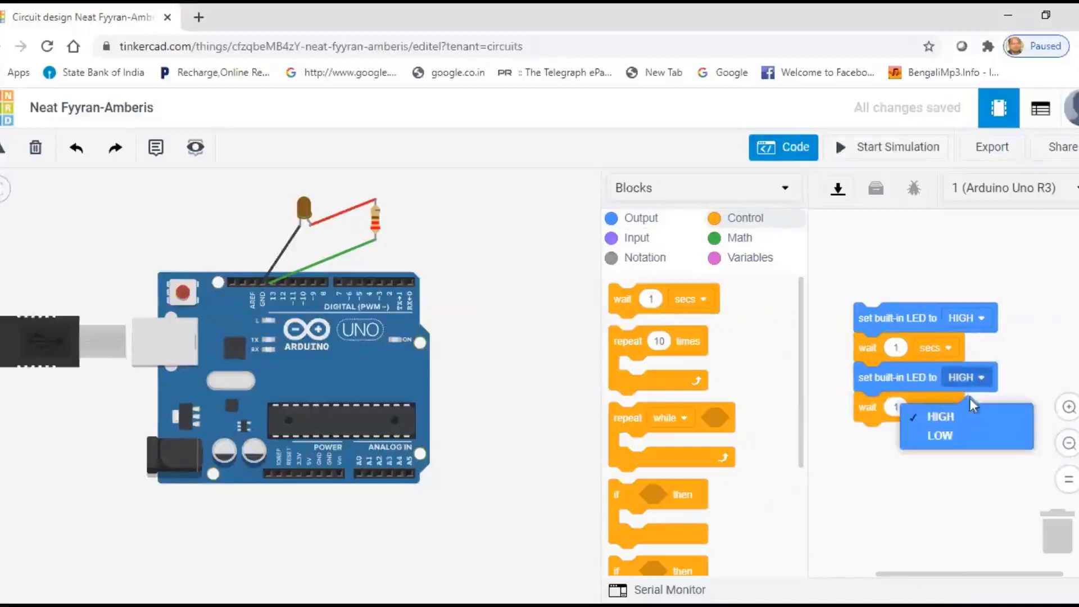
pyautogui.click(946, 430)
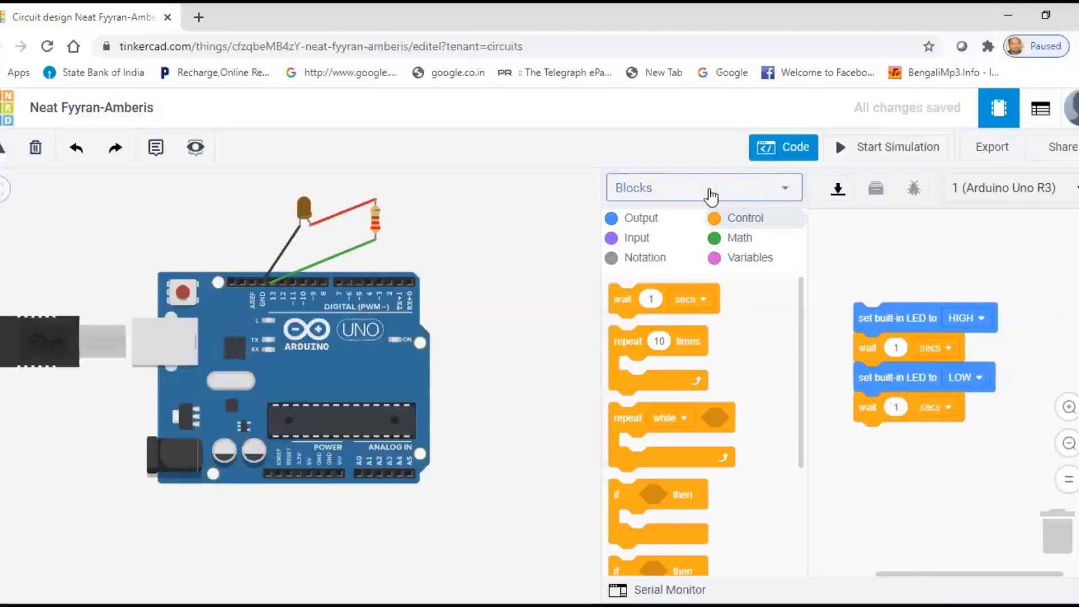
# Examine the program's generated code in Text mode and return to the Blocks editor
pyautogui.click(710, 196)
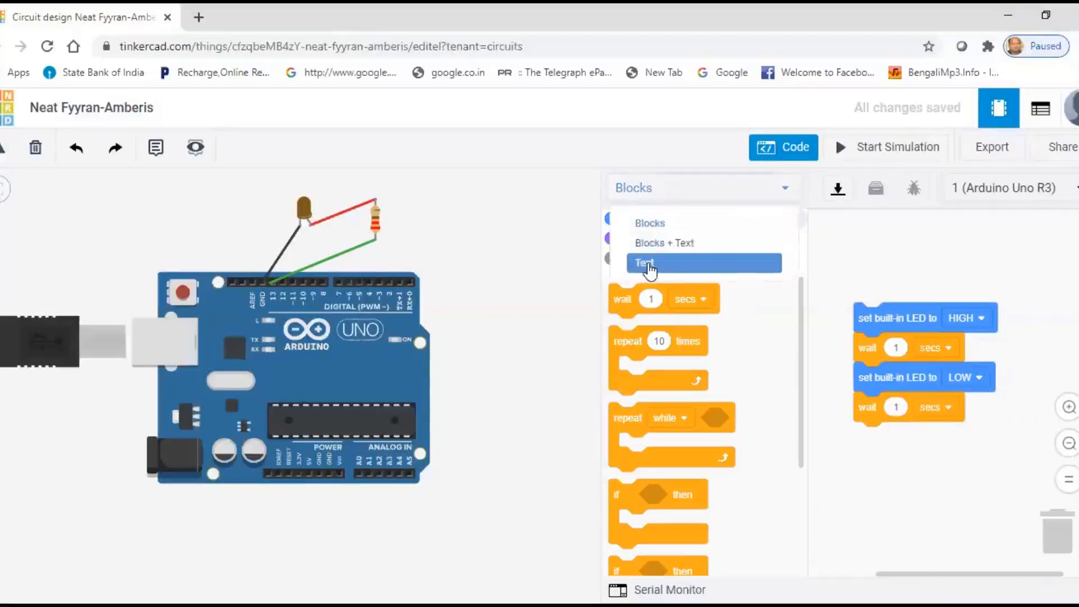
pyautogui.click(651, 264)
pyautogui.click(591, 259)
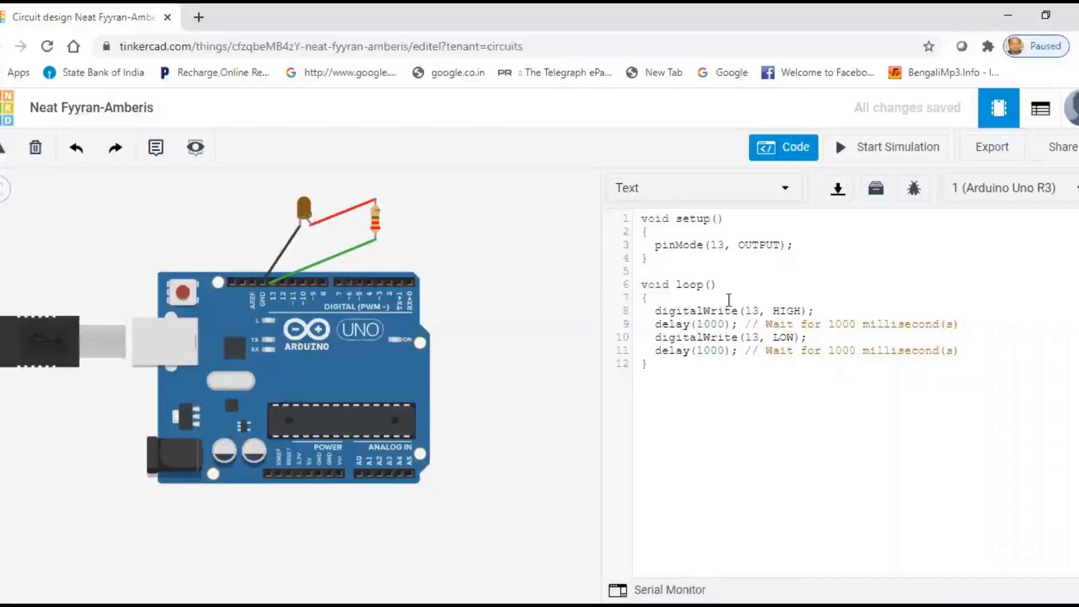
pyautogui.click(692, 194)
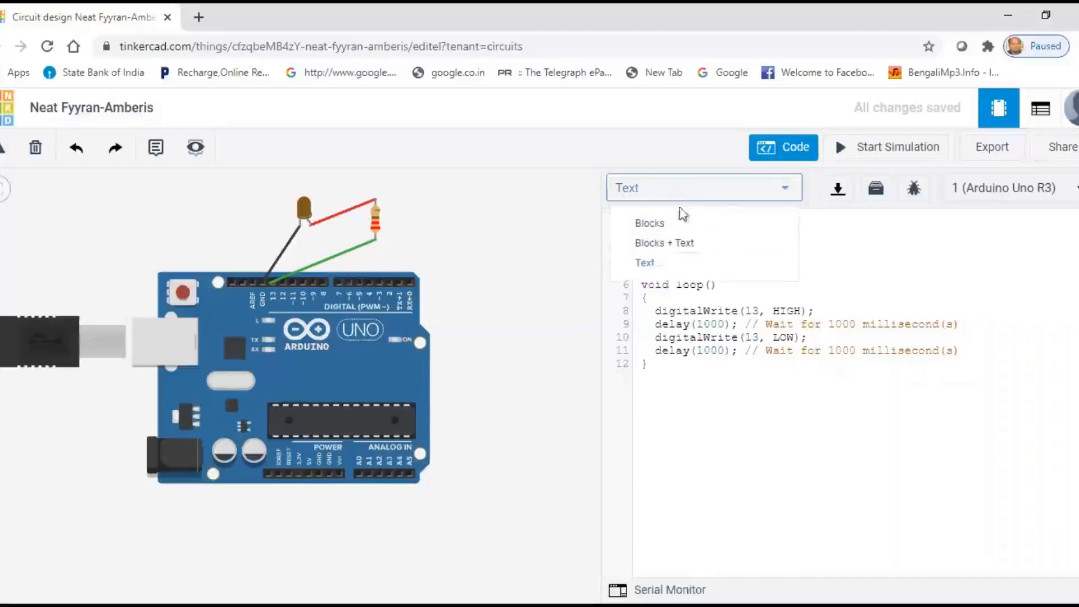
pyautogui.click(664, 225)
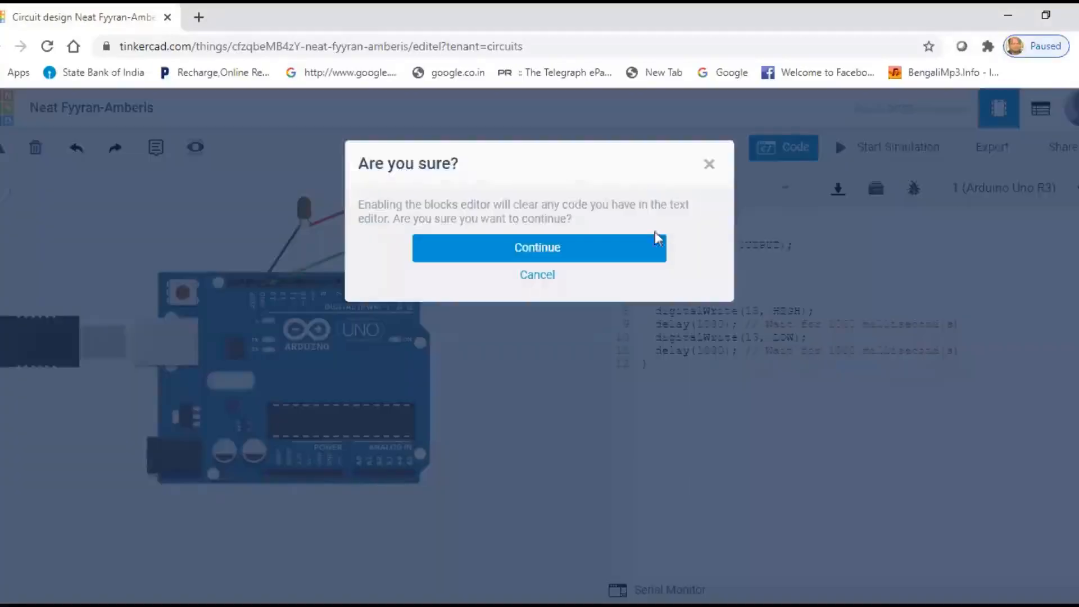
pyautogui.click(609, 249)
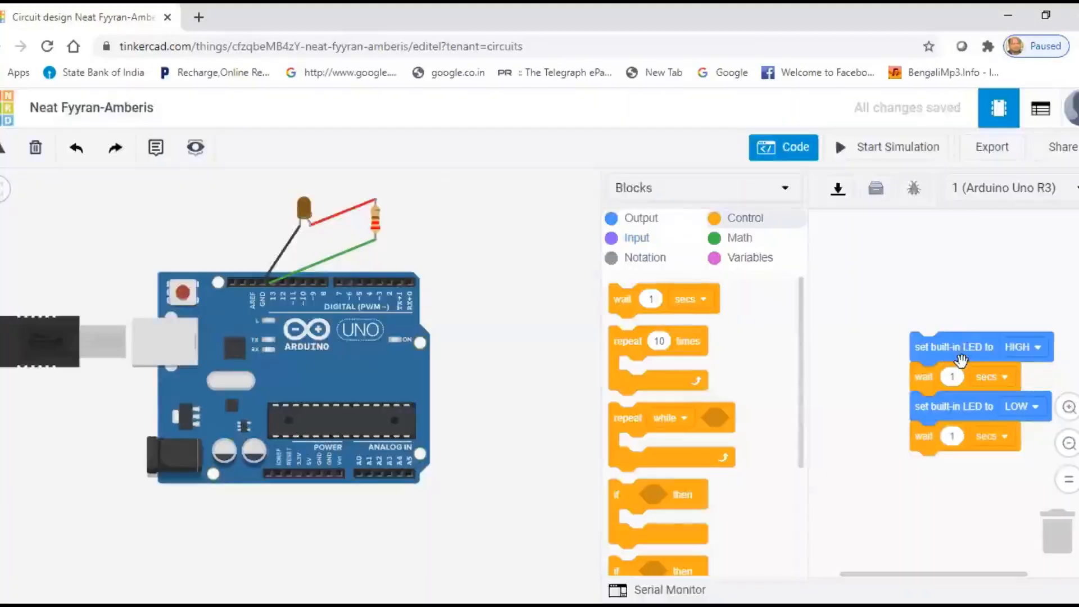
# Move the block stack up within the code workspace and start the simulation
pyautogui.moveTo(962, 358); pyautogui.dragTo(927, 325)
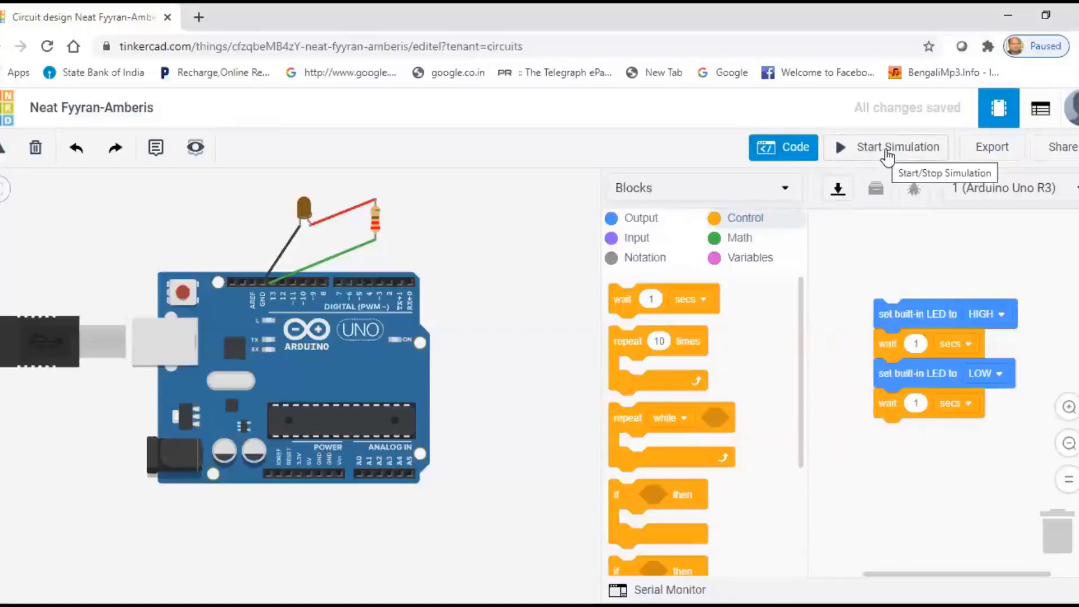
pyautogui.click(886, 158)
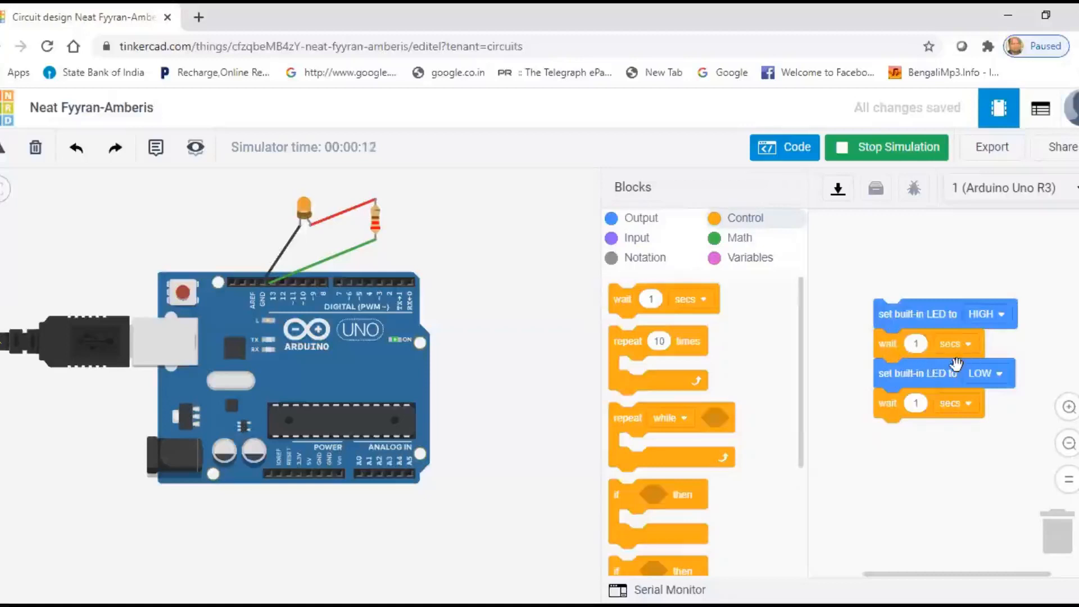
# Set both wait blocks to 5 seconds and start the simulation again
pyautogui.click(921, 347)
pyautogui.write('5')
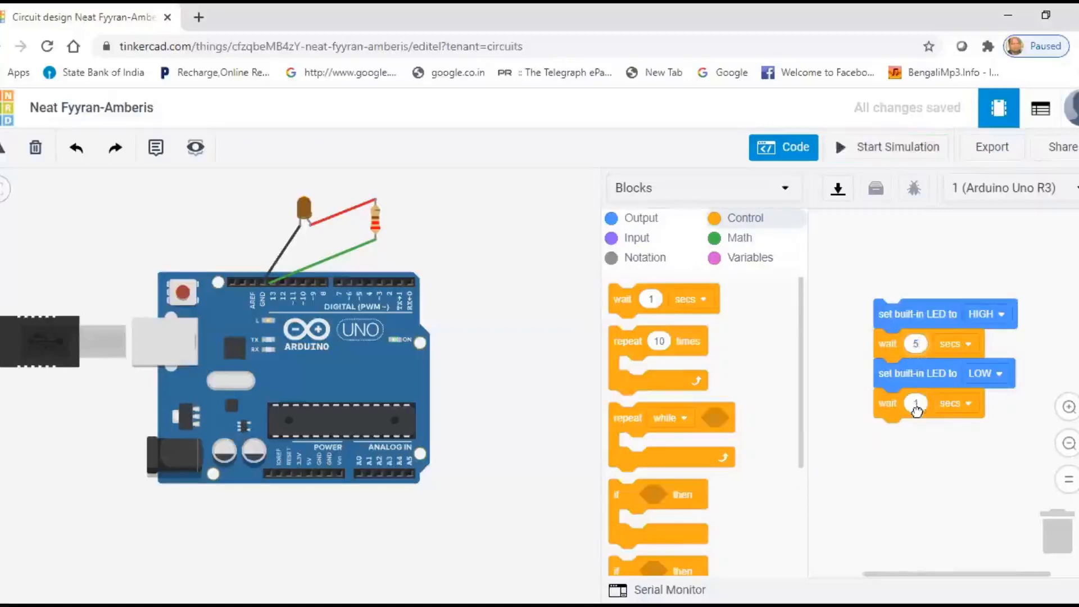
pyautogui.click(917, 411)
pyautogui.write('5')
pyautogui.click(866, 153)
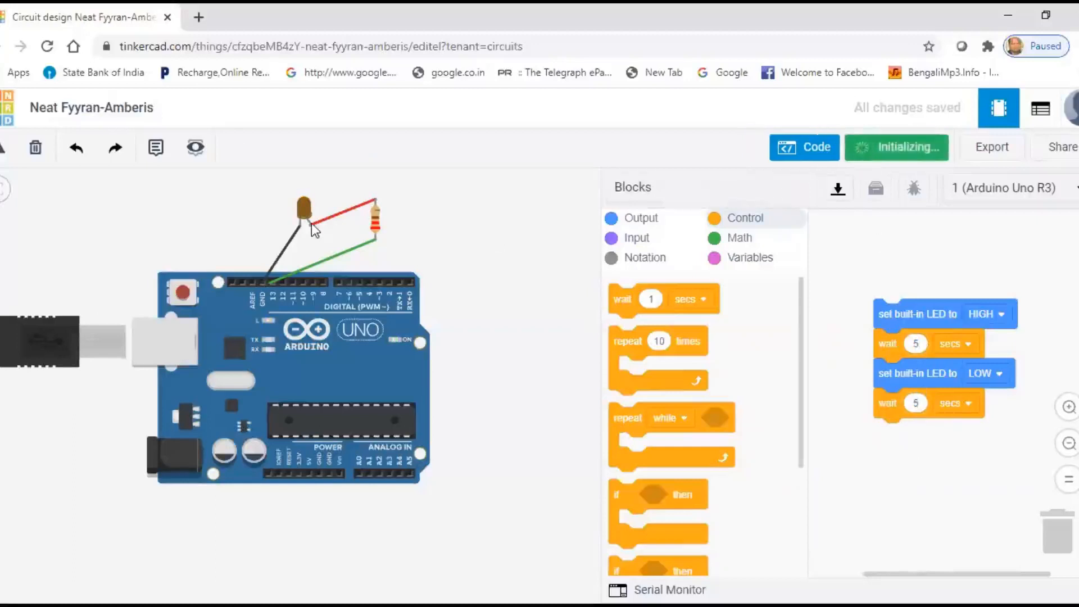